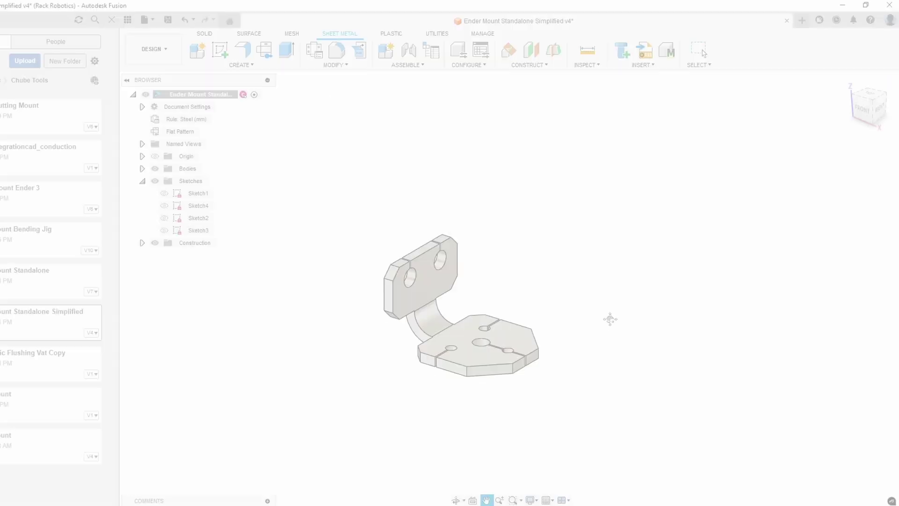
# Measure the gap between the two slot edges above the first large hole in the bracket's upright plate.
pyautogui.click(847, 82)
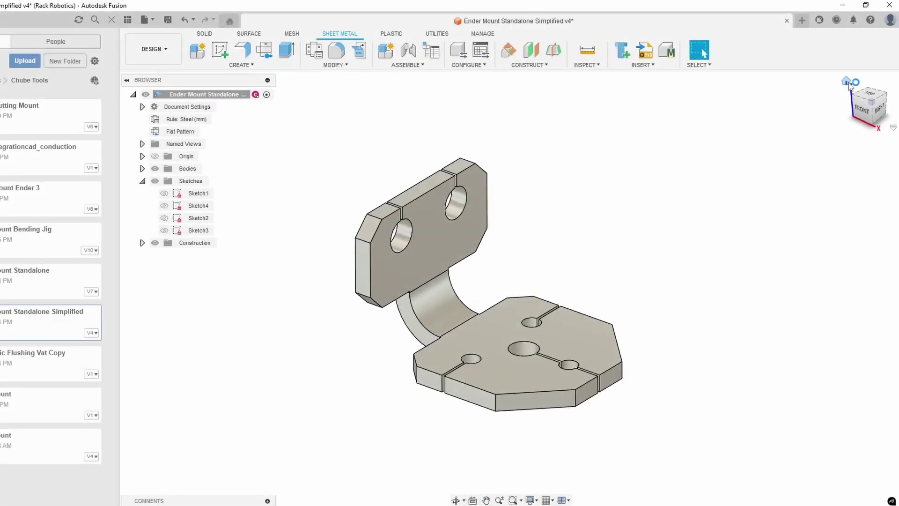
pyautogui.keyDown('shift'); pyautogui.moveTo(622, 261); pyautogui.dragTo(561, 220, button='middle'); pyautogui.keyUp('shift')
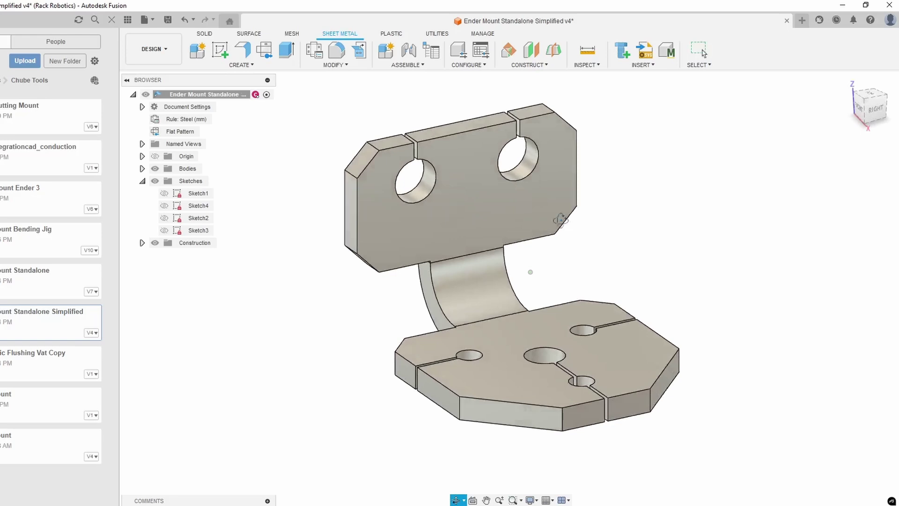
pyautogui.scroll(8, 412, 154)
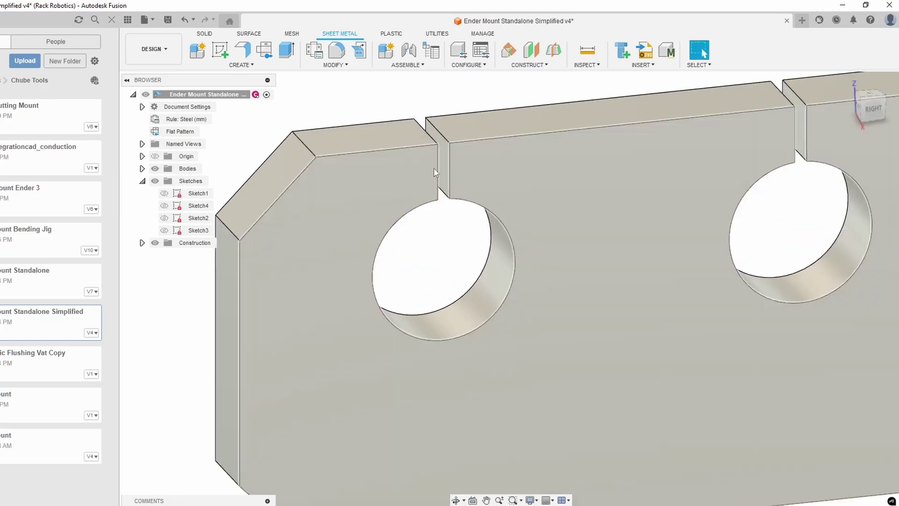
pyautogui.click(438, 173)
pyautogui.keyDown('ctrl'); pyautogui.click(449, 178); pyautogui.keyUp('ctrl')
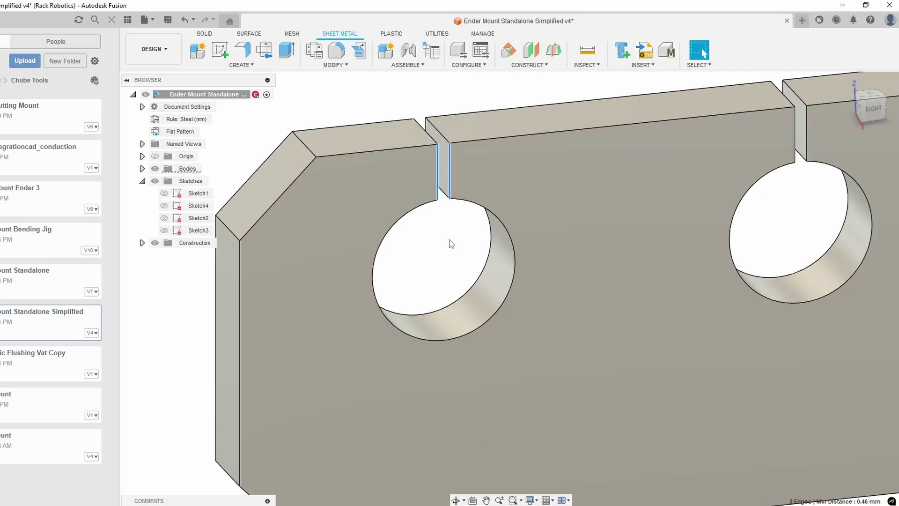
pyautogui.scroll(-3, 773, 422)
pyautogui.scroll(3, 852, 470)
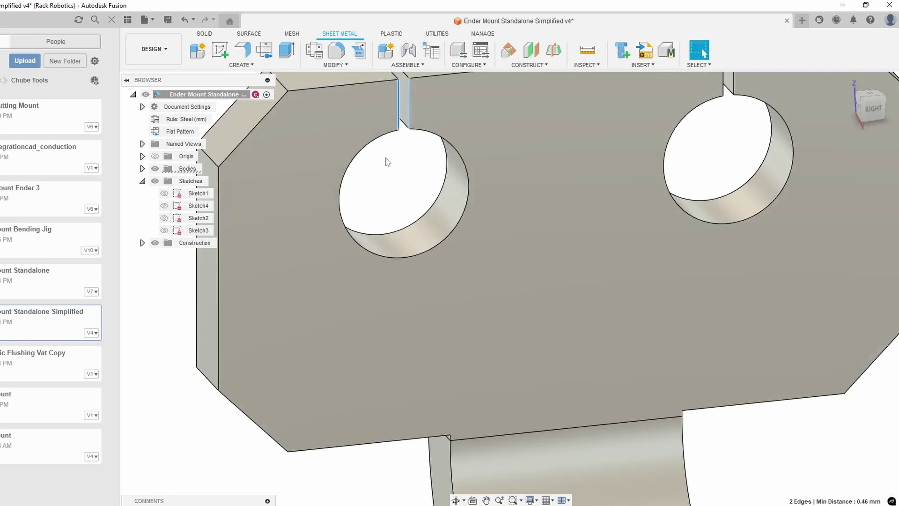
pyautogui.click(388, 161)
pyautogui.scroll(-5, 417, 196)
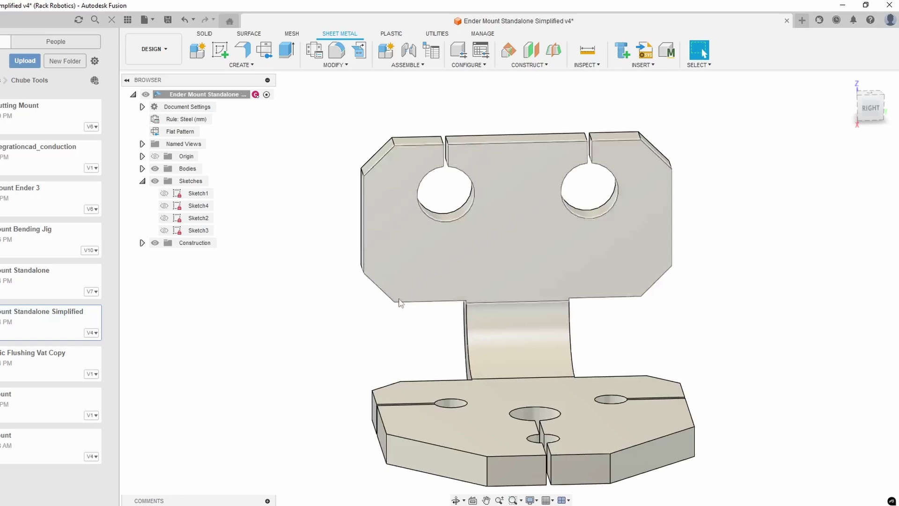
pyautogui.keyDown('shift'); pyautogui.moveTo(440, 341); pyautogui.dragTo(673, 305, button='middle'); pyautogui.keyUp('shift')
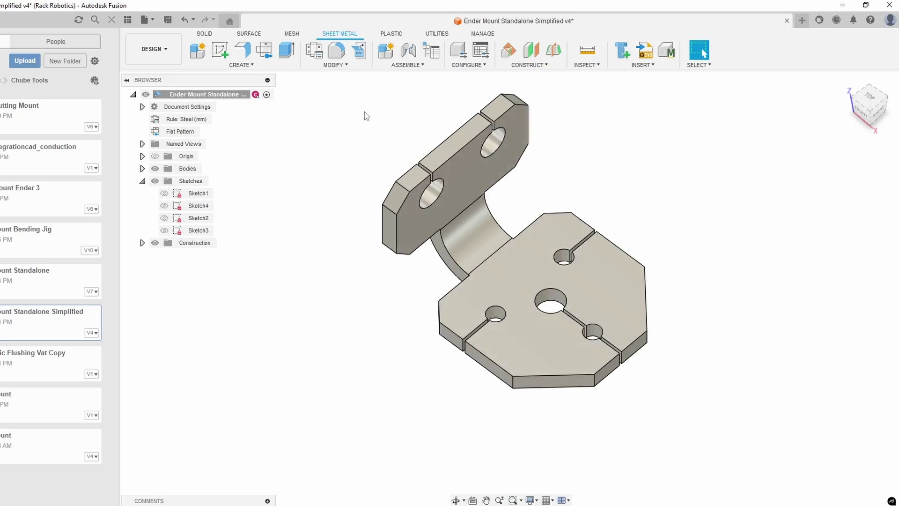
# Create a flat pattern of the bracket, using the top face of the octagonal base plate as the stationary face.
pyautogui.click(265, 50)
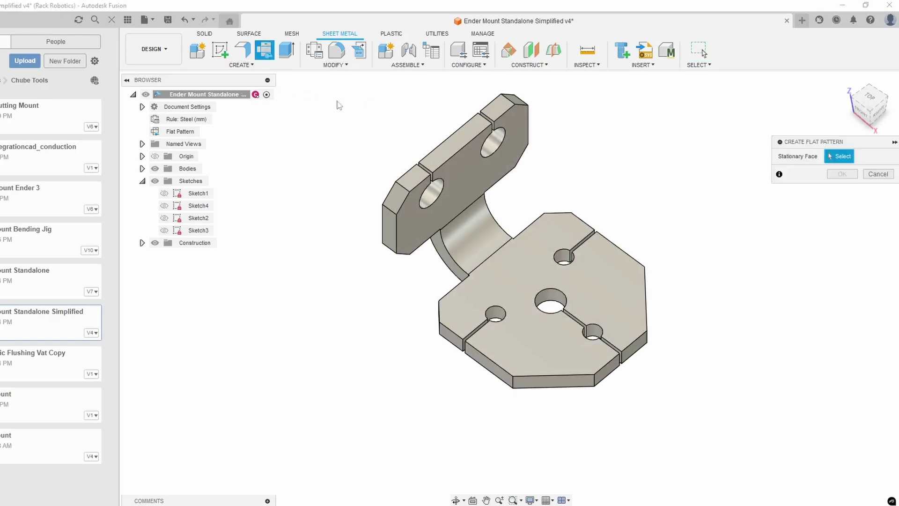
pyautogui.click(580, 295)
pyautogui.click(842, 174)
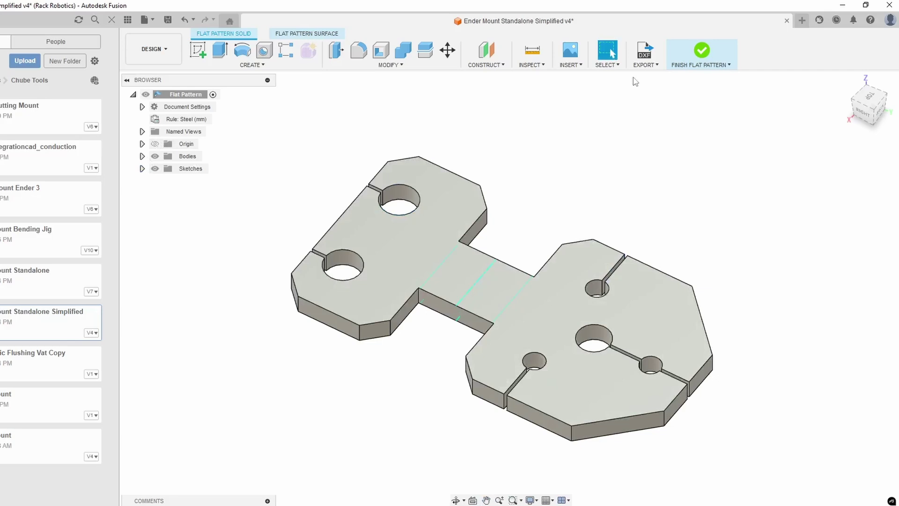
# Examine the bend lines across the narrow neck of the flat pattern.
pyautogui.click(440, 265)
pyautogui.keyDown('ctrl'); pyautogui.click(478, 279); pyautogui.keyUp('ctrl')
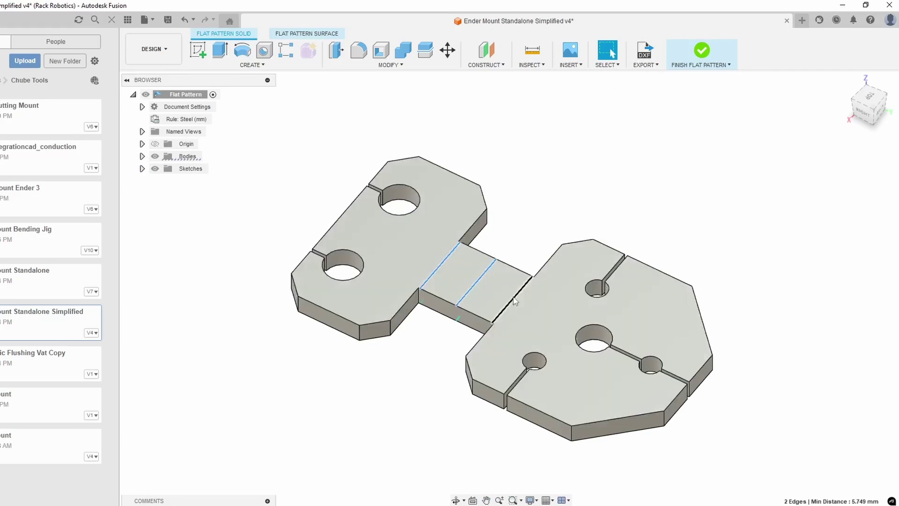
pyautogui.keyDown('ctrl'); pyautogui.click(514, 301); pyautogui.keyUp('ctrl')
pyautogui.click(529, 210)
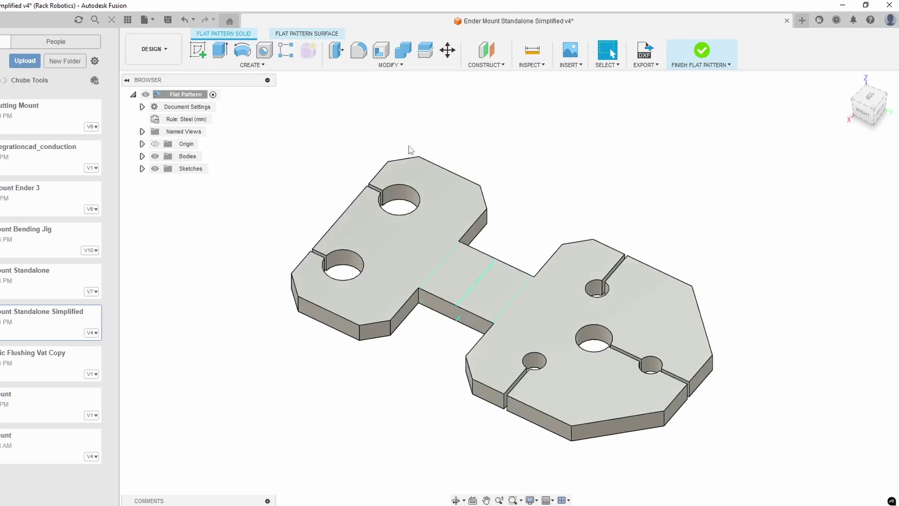
# Save the flat pattern's export sketch to the computer as a DXF file named Simplified Chube Mount.
pyautogui.click(142, 169)
pyautogui.click(215, 183)
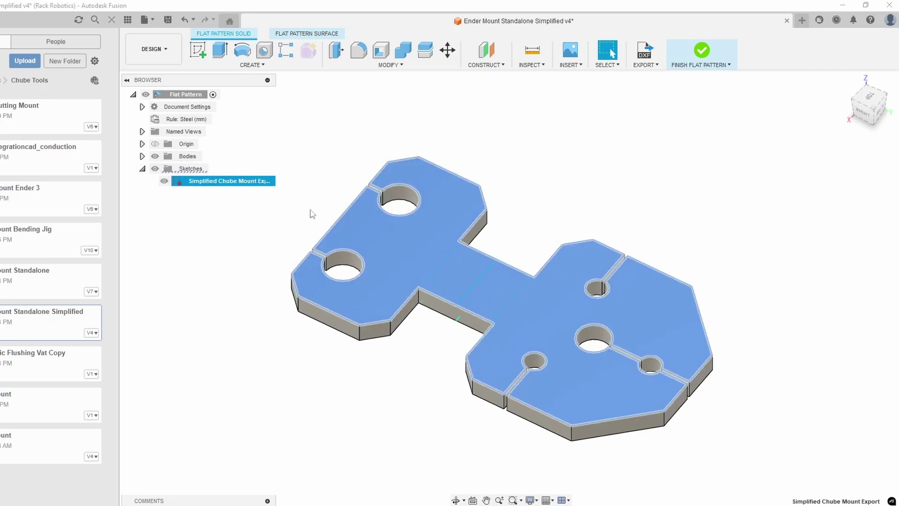
pyautogui.rightClick(251, 183)
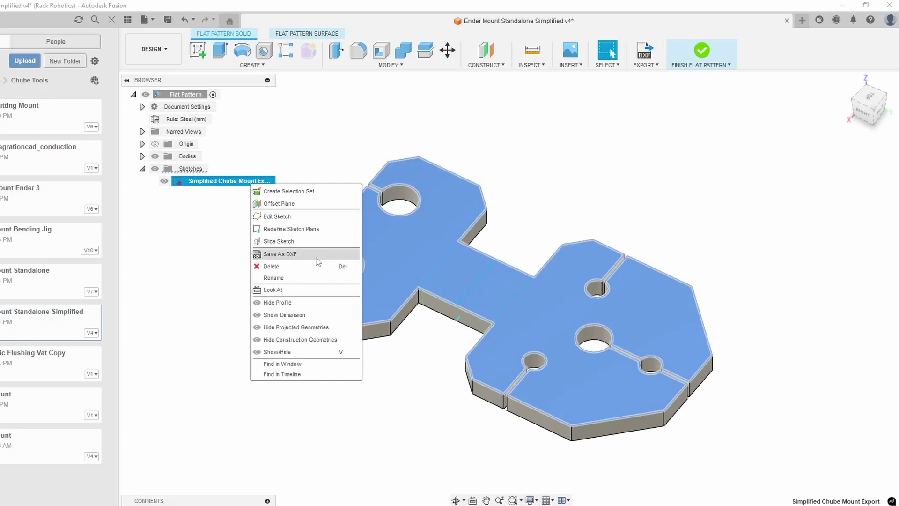
pyautogui.click(281, 253)
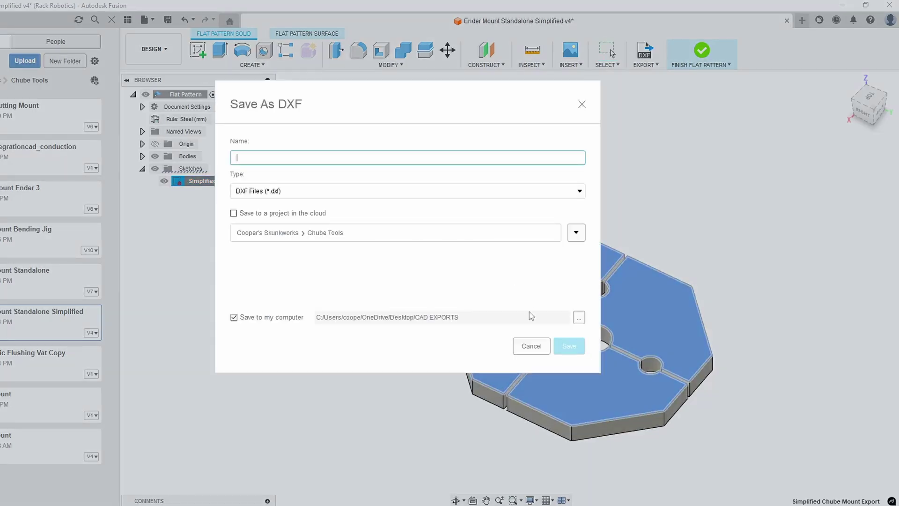
pyautogui.write('Simpli')
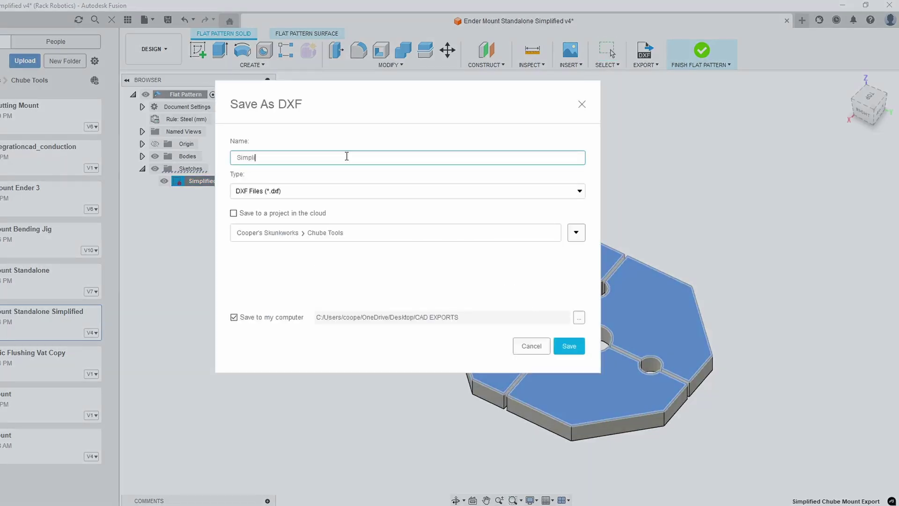
pyautogui.write('fied Chube Mount')
pyautogui.press('Return')
pyautogui.press('Return')
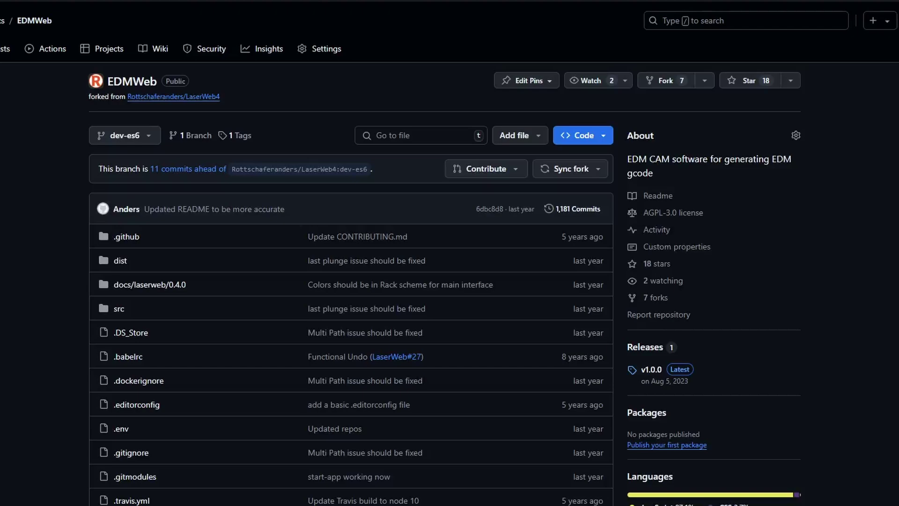
# Switch to EDMWeb, load Simplified Chube Mount.dxf and add it to a Virtual Wire EDM Cut operation.
pyautogui.scroll(-5, 859, 252)
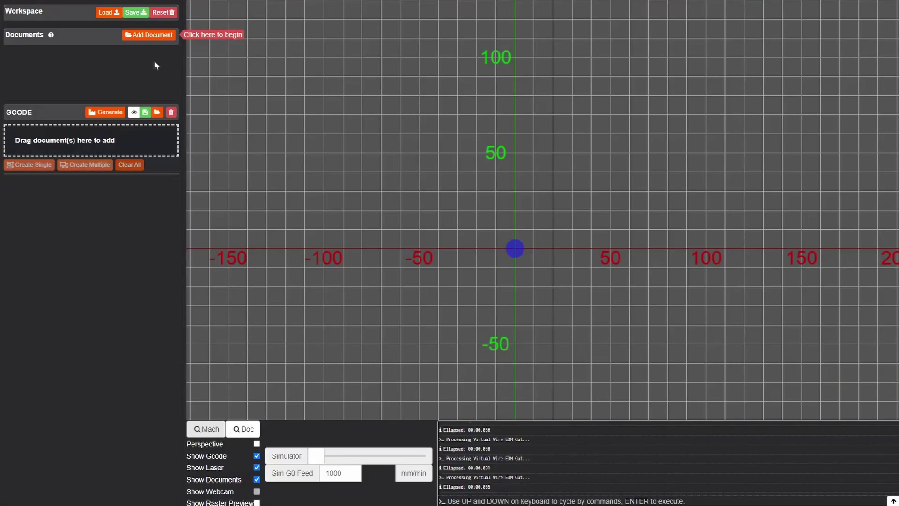
pyautogui.click(147, 35)
pyautogui.click(117, 80)
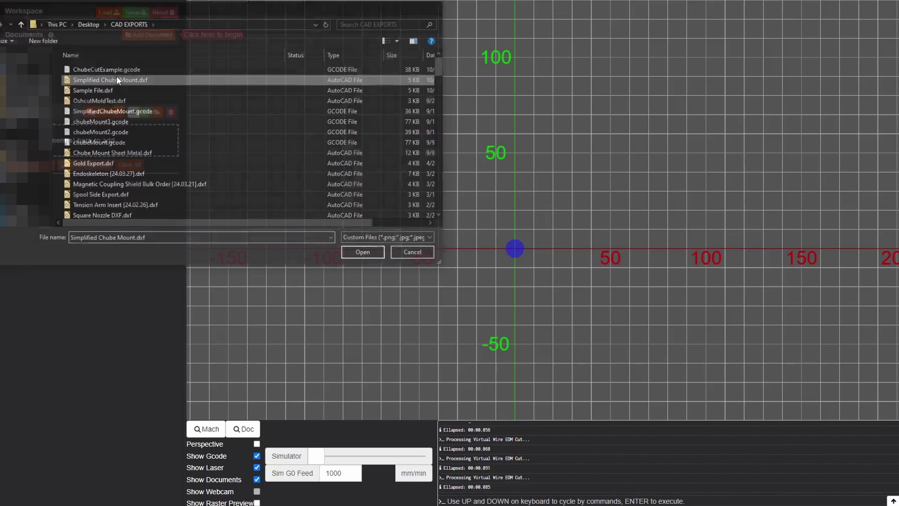
pyautogui.doubleClick(118, 80)
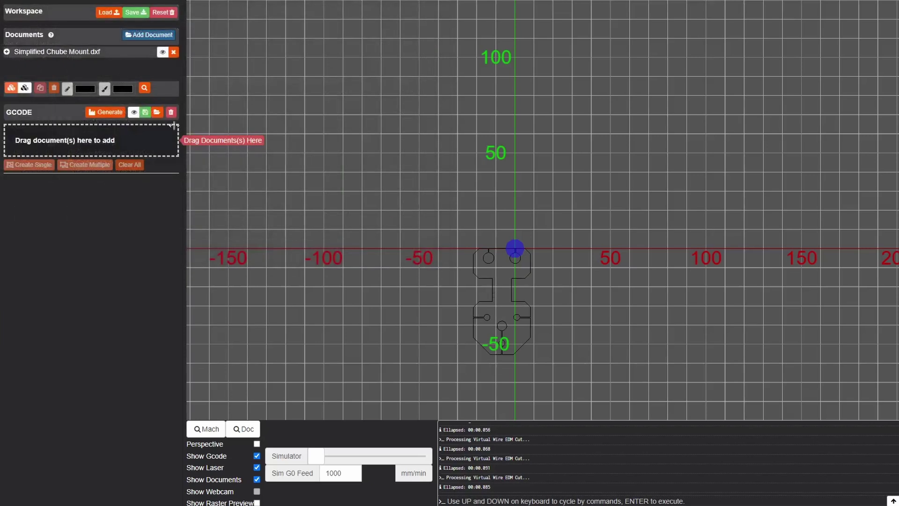
pyautogui.moveTo(75, 51); pyautogui.dragTo(82, 149)
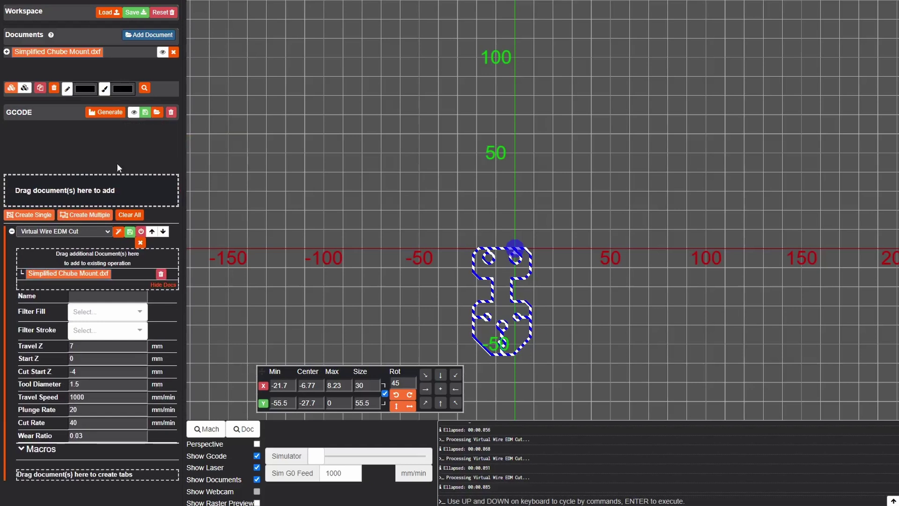
# Rotate the mount outline 90° counterclockwise in 45° increments and align its maximum X and Y edges to the origin.
pyautogui.click(396, 394)
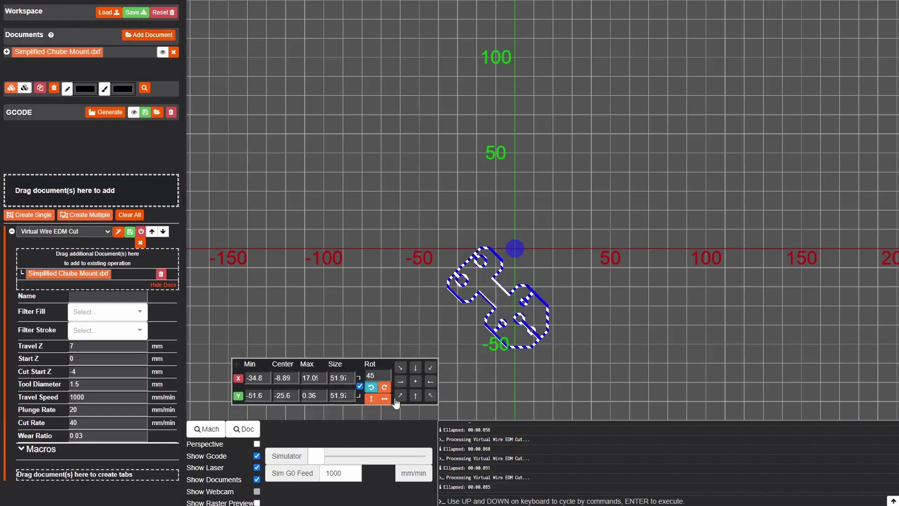
pyautogui.click(371, 391)
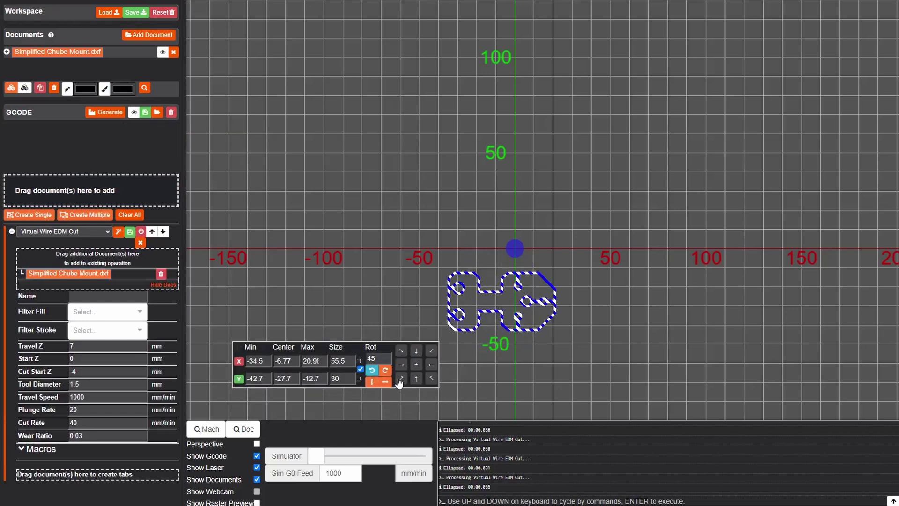
pyautogui.click(400, 379)
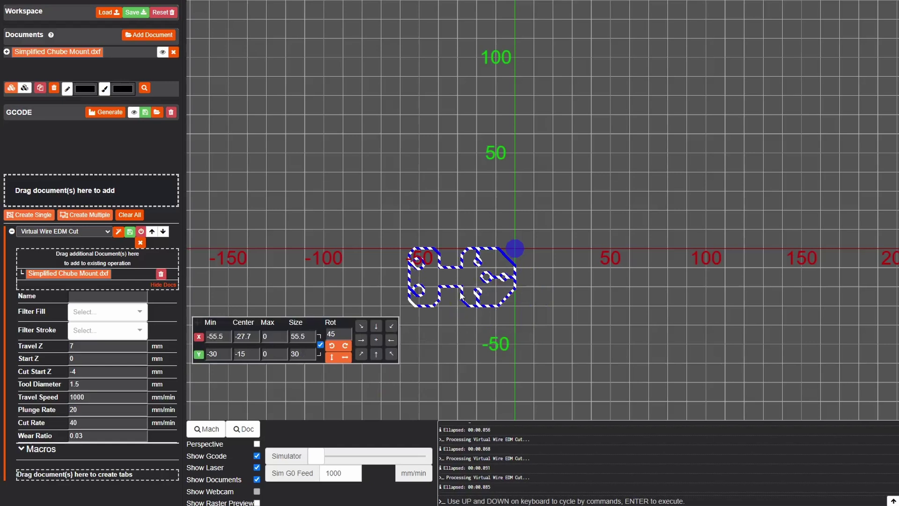
# Move the mount outline off the axes so its maximum edges lie at about X -3.4 and Y -5.5 mm.
pyautogui.moveTo(459, 291); pyautogui.dragTo(454, 300)
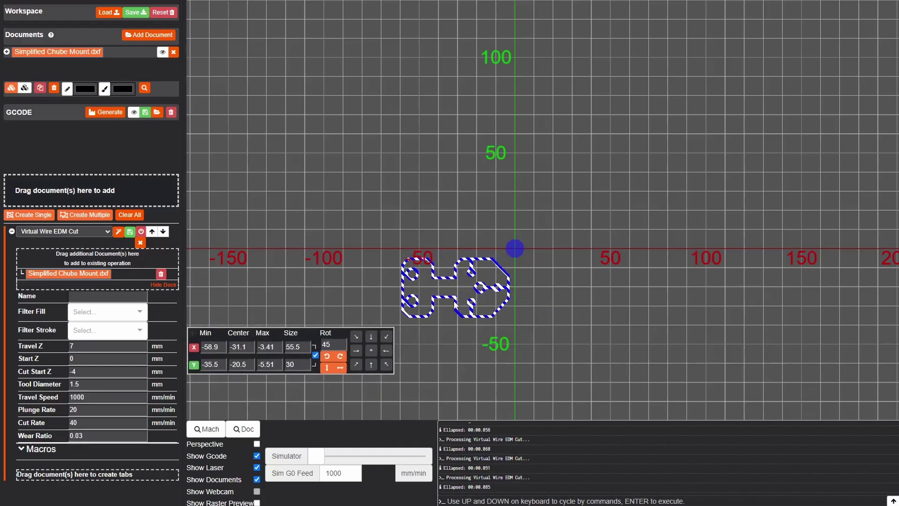
pyautogui.click(460, 239)
pyautogui.scroll(5, 501, 260)
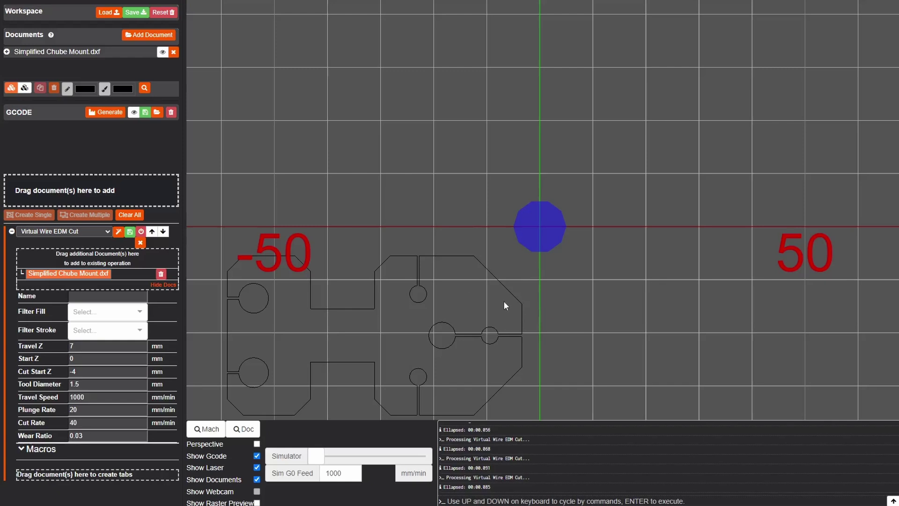
pyautogui.moveTo(450, 309); pyautogui.dragTo(552, 229)
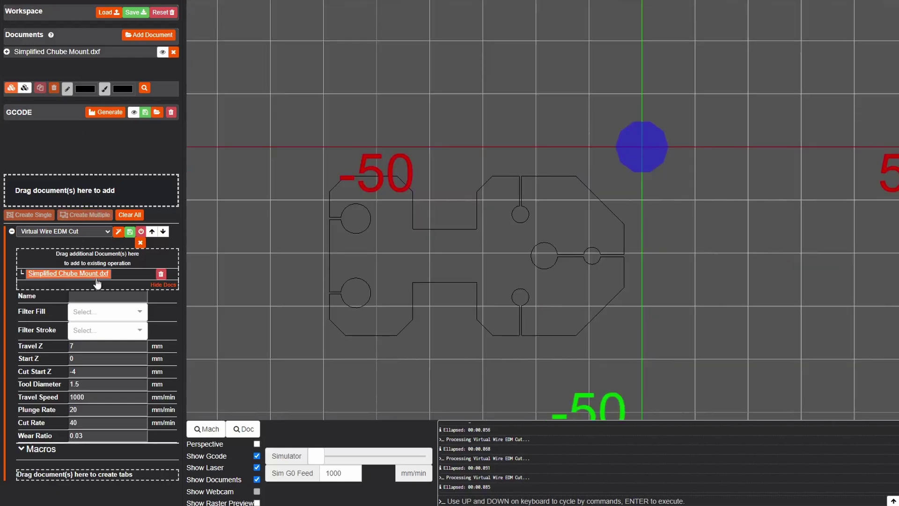
# Set the cut operation's Travel Z to 1 mm and Cut Start Z to -1 mm.
pyautogui.click(62, 346)
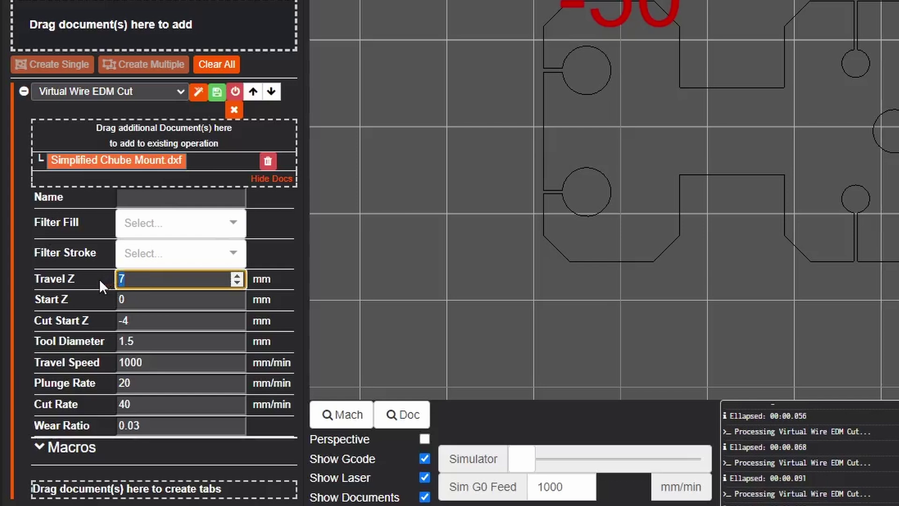
pyautogui.write('1')
pyautogui.press('Tab')
pyautogui.press('Tab')
pyautogui.write('-1')
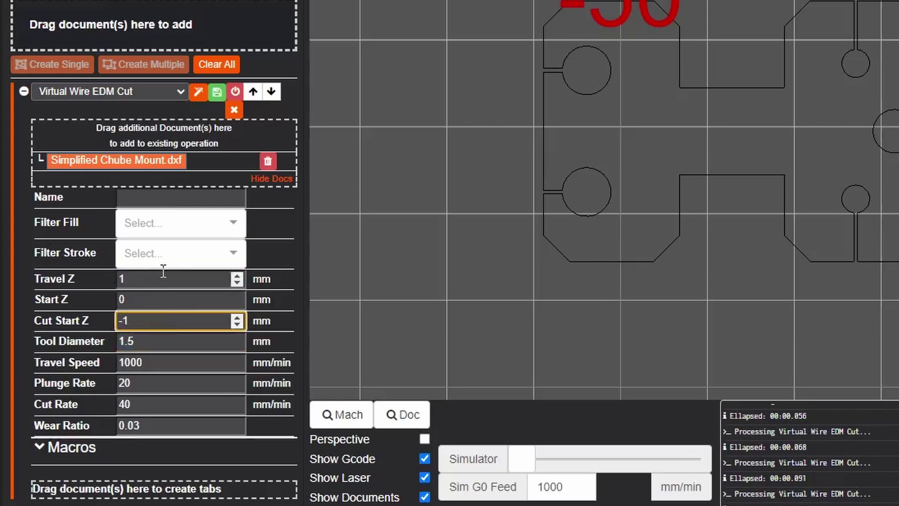
pyautogui.click(145, 280)
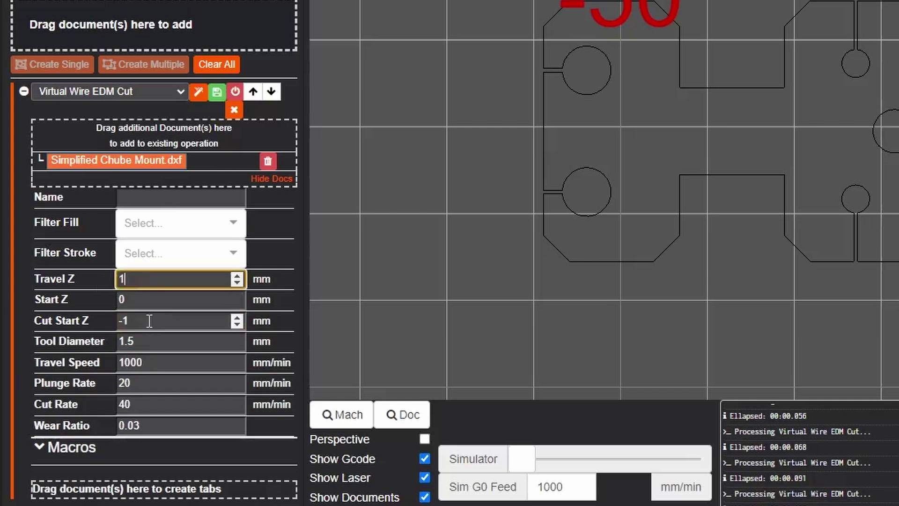
pyautogui.press('Tab')
pyautogui.press('Tab')
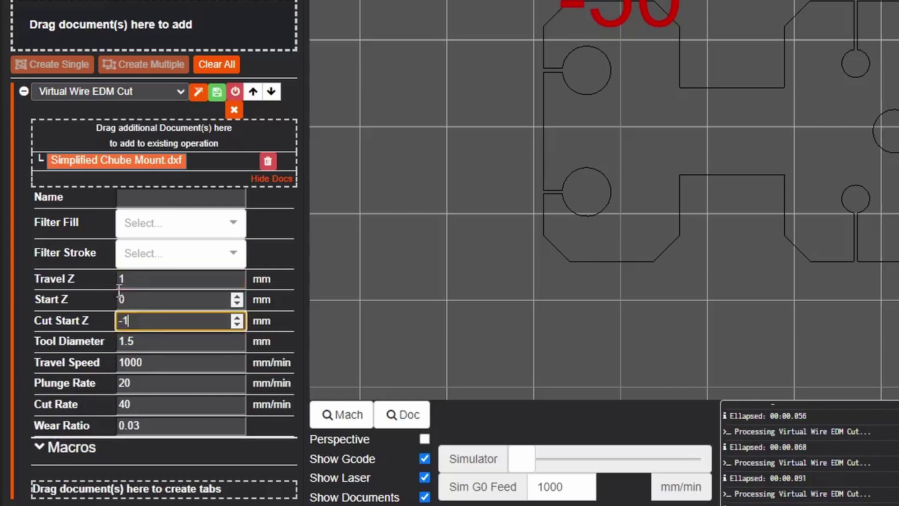
# Set the cut operation's tool diameter to 0.46 mm and its travel speed to 15 mm/min.
pyautogui.click(149, 341)
pyautogui.moveTo(145, 341); pyautogui.dragTo(107, 346)
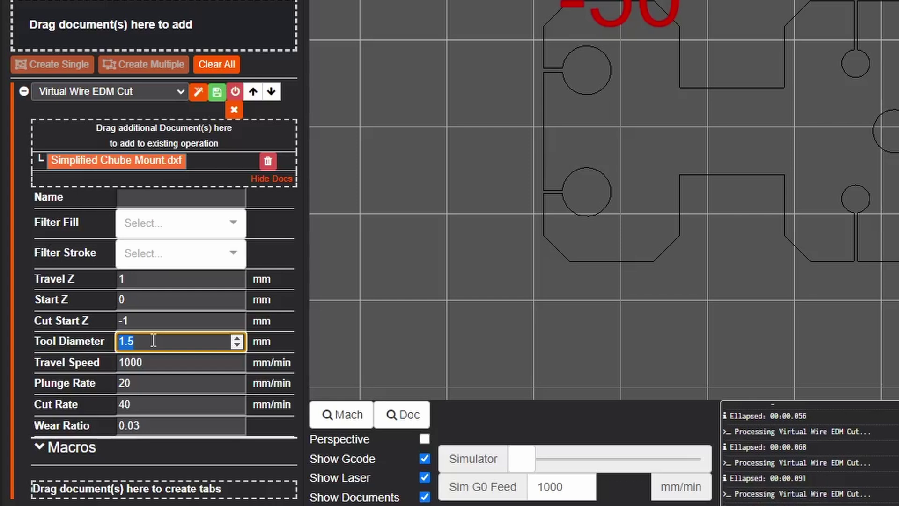
pyautogui.press('BackSpace')
pyautogui.write('.')
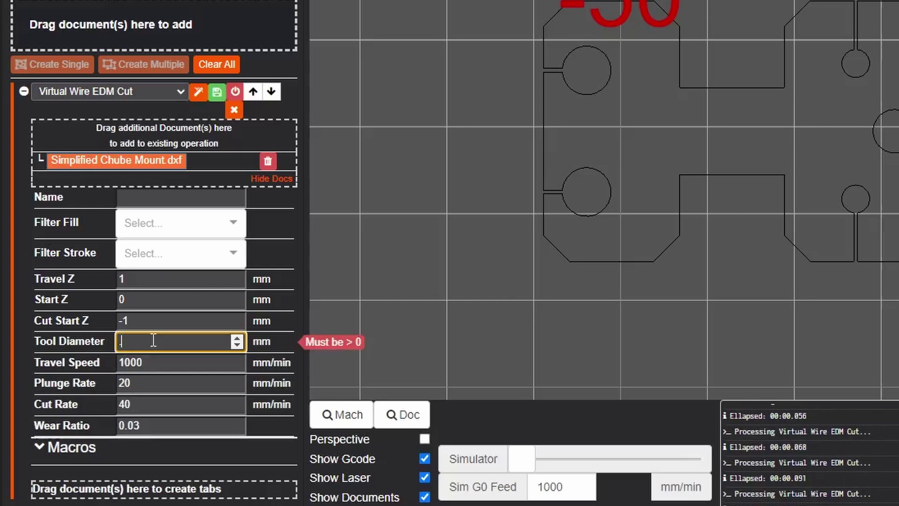
pyautogui.write('46')
pyautogui.press('Home')
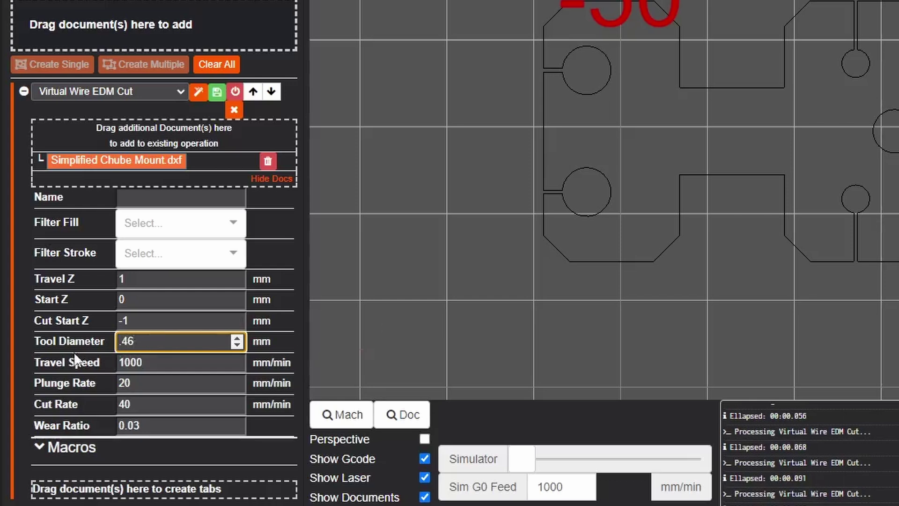
pyautogui.write('0')
pyautogui.press('Tab')
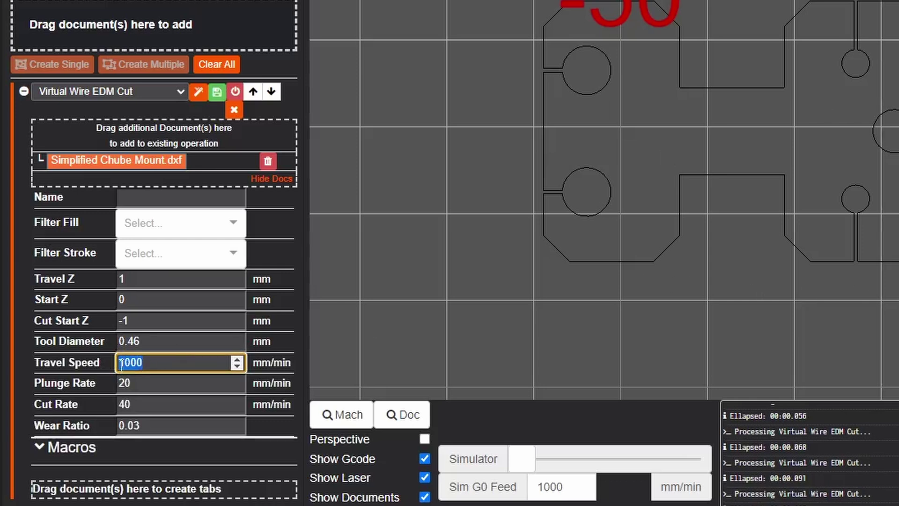
pyautogui.write('15')
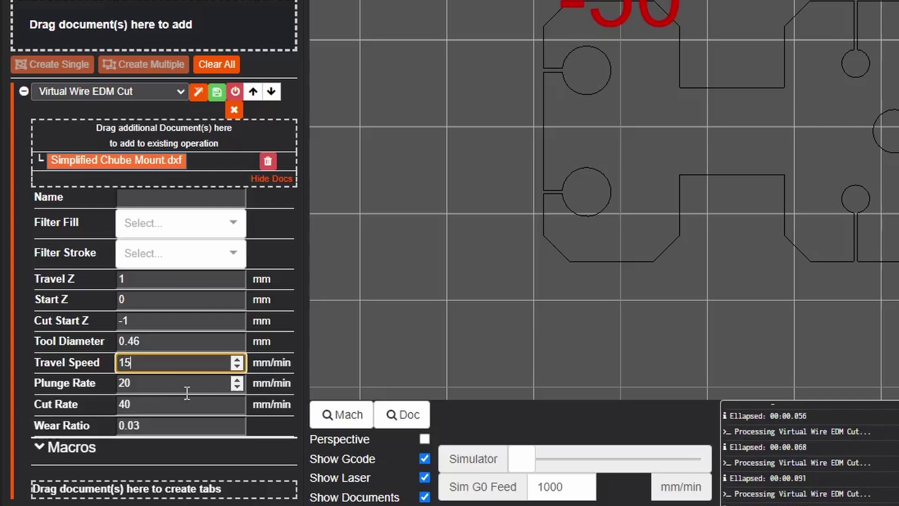
# Set the cut operation's plunge rate and cut rate to 15 mm/min each.
pyautogui.doubleClick(188, 393)
pyautogui.write('15')
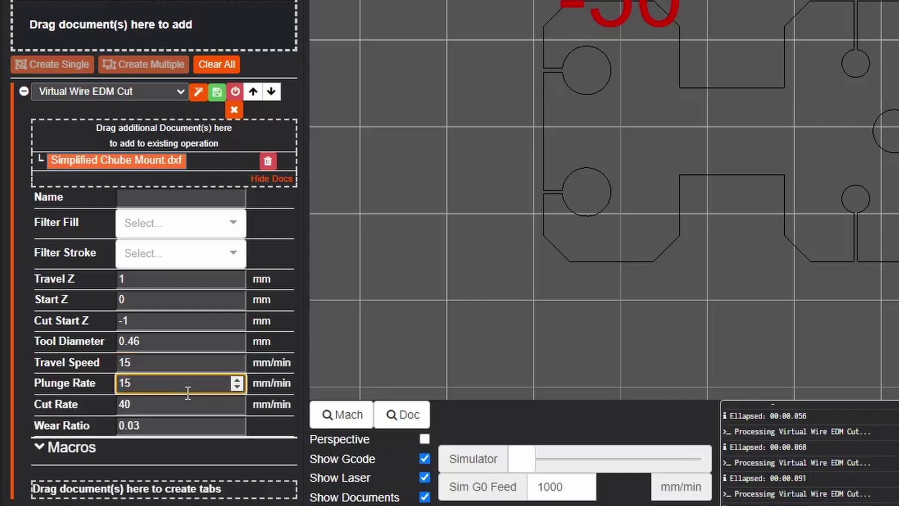
pyautogui.press('Tab')
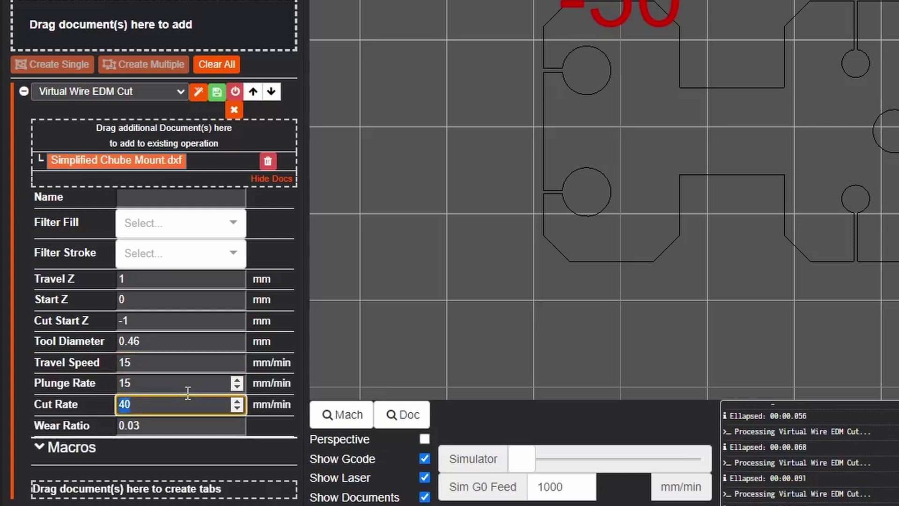
pyautogui.write('15')
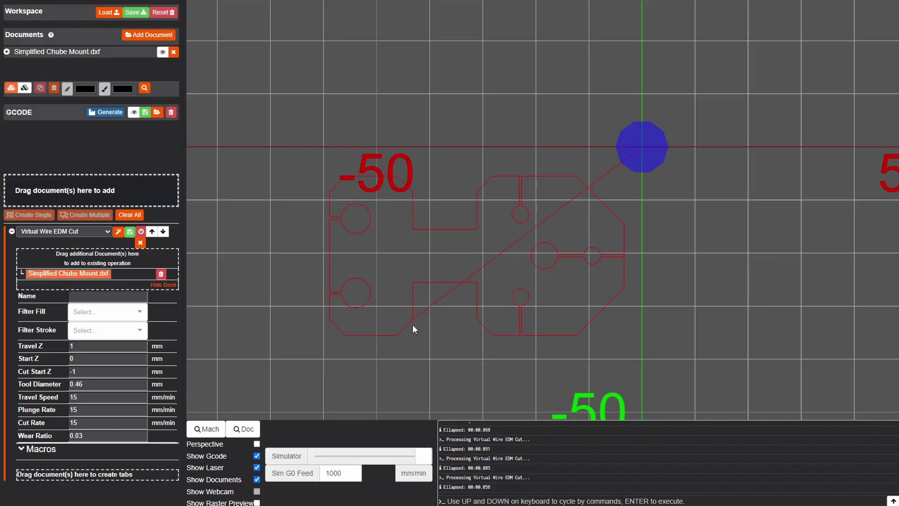
# Set the cut operation's wear ratio to 0.0001 and regenerate the G-code.
pyautogui.moveTo(448, 332)
pyautogui.mouseDown(button='right')
pyautogui.moveTo(459, 317)
pyautogui.moveTo(446, 267)
pyautogui.moveTo(446, 178)
pyautogui.moveTo(521, 215)
pyautogui.mouseUp(button='right')
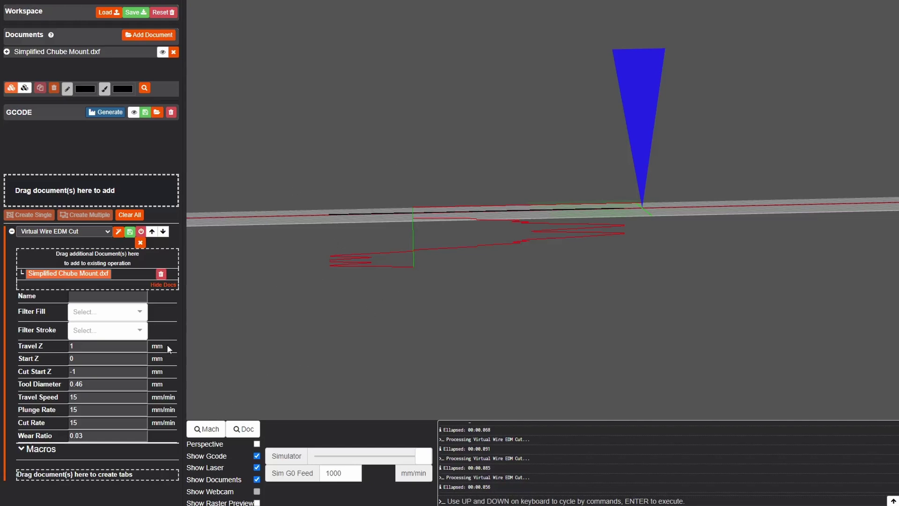
pyautogui.tripleClick(72, 437)
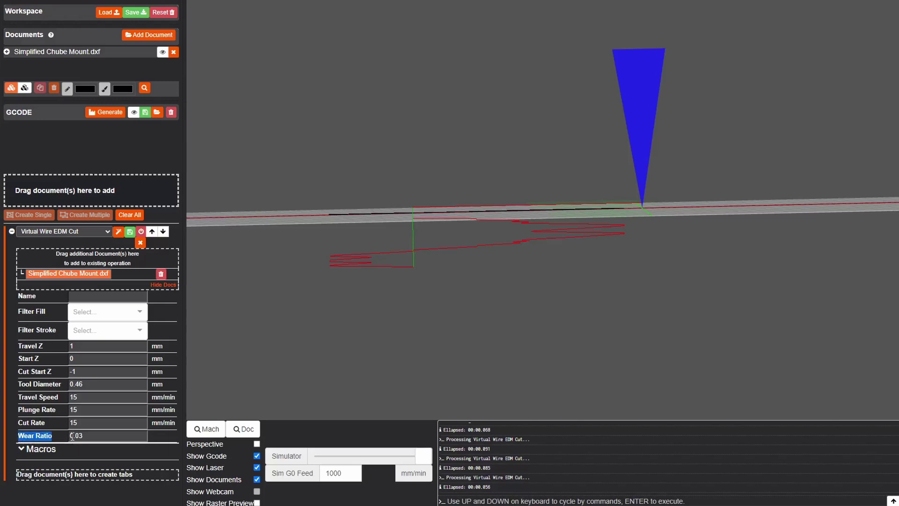
pyautogui.click(93, 436)
pyautogui.press('BackSpace')
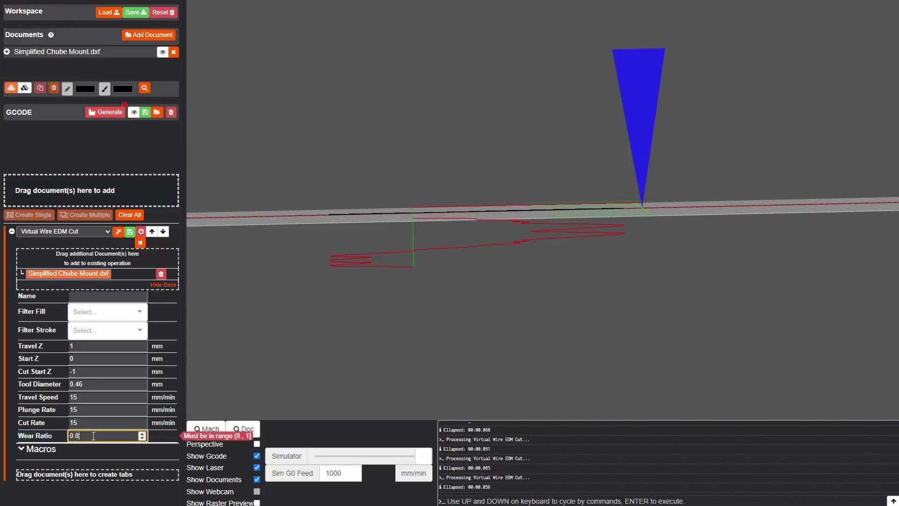
pyautogui.write('001')
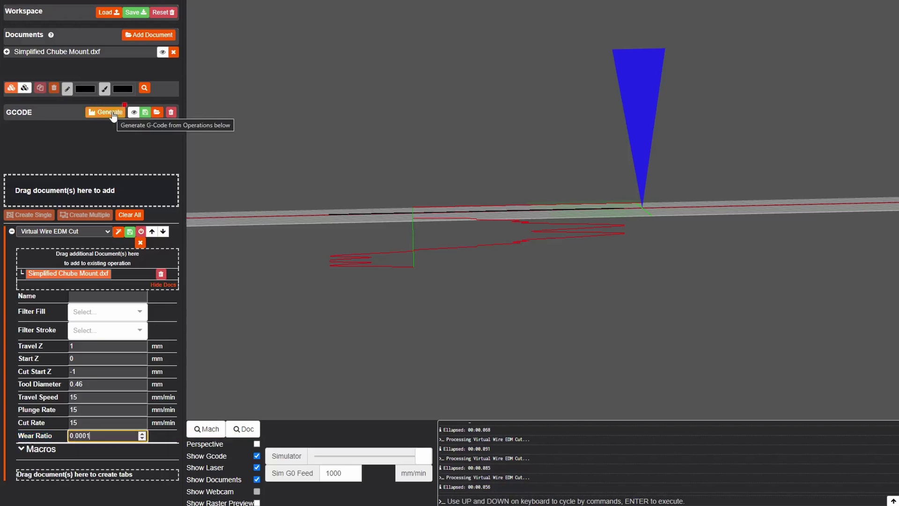
pyautogui.click(112, 112)
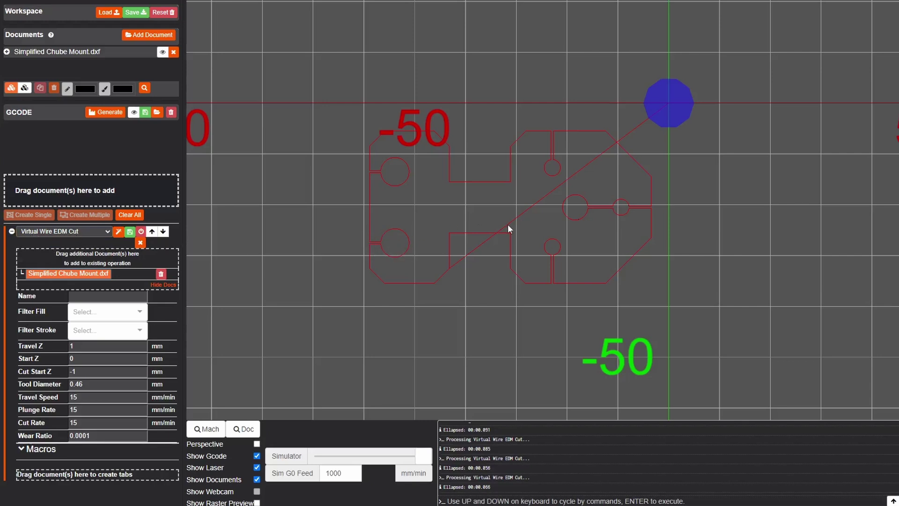
# Change the operation type to Virtual Wire EDM Cut Outside and regenerate the G-code.
pyautogui.click(74, 231)
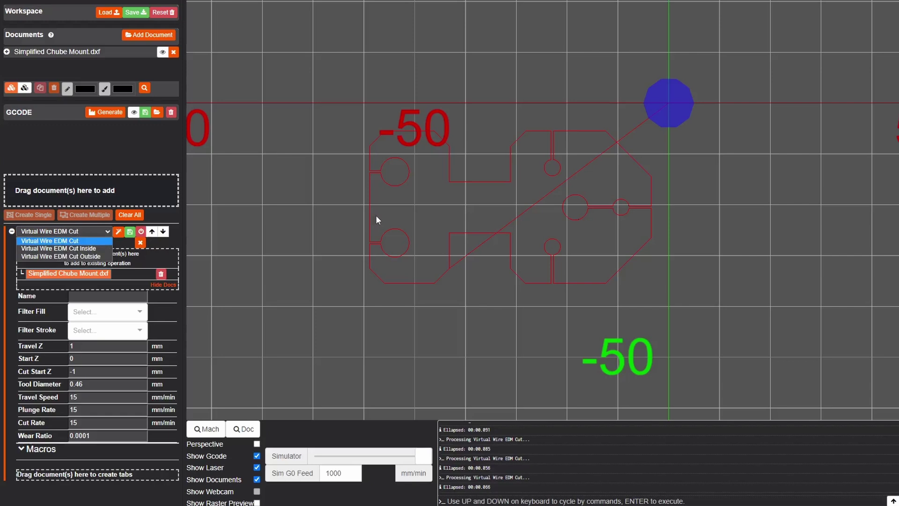
pyautogui.click(479, 222)
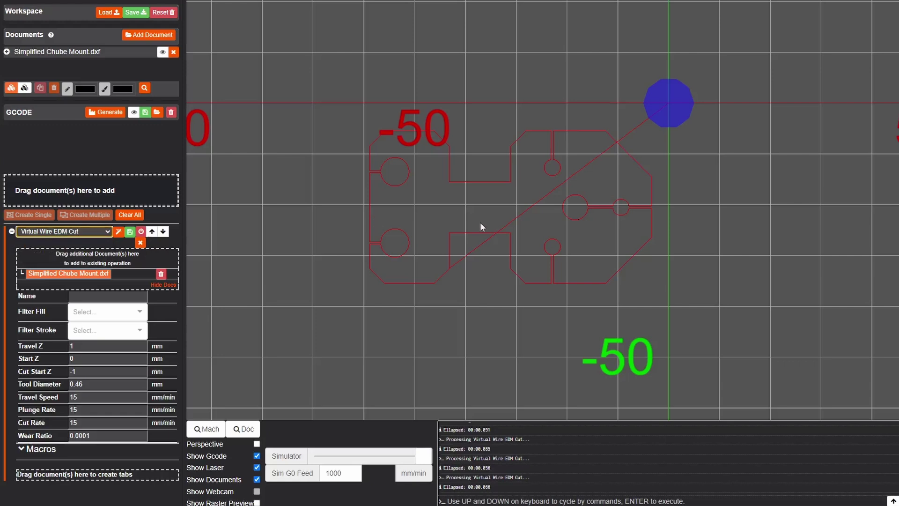
pyautogui.click(71, 233)
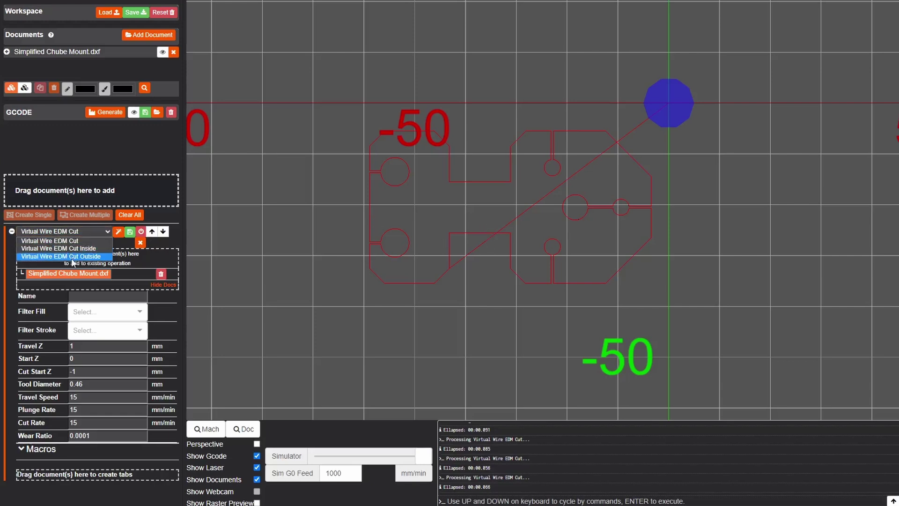
pyautogui.click(100, 257)
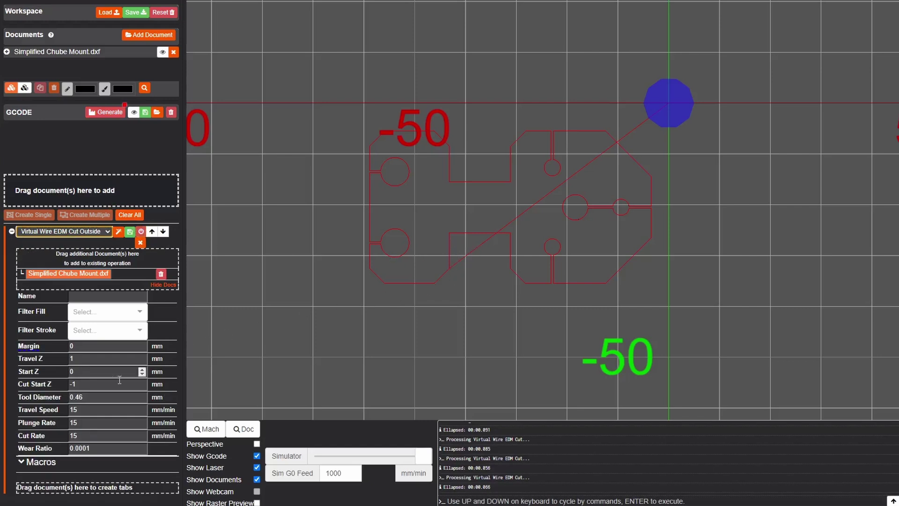
pyautogui.click(63, 399)
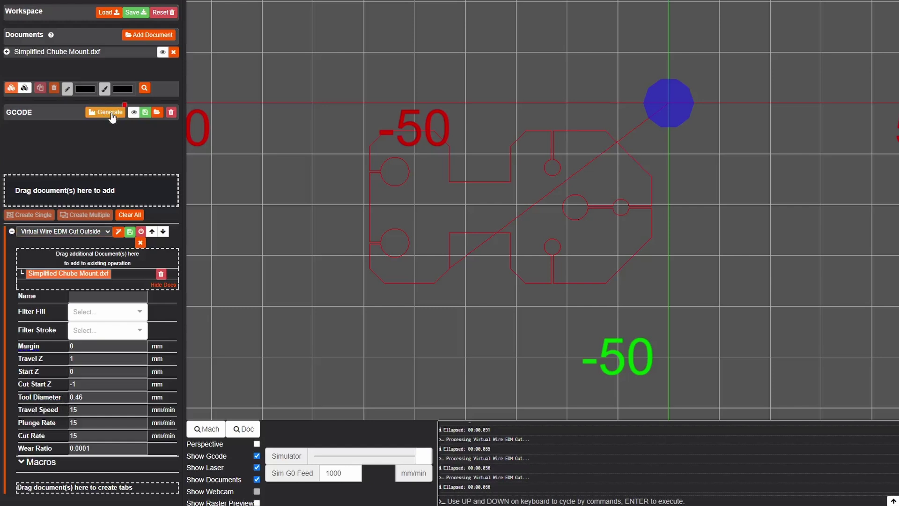
pyautogui.click(105, 113)
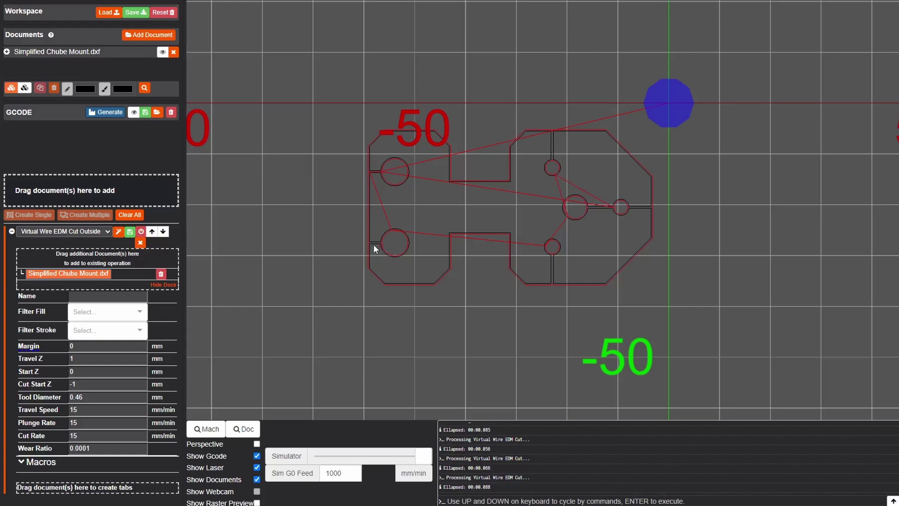
# Reduce the tool diameter to 0.4 mm and regenerate the G-code for the outside cut.
pyautogui.scroll(5, 372, 244)
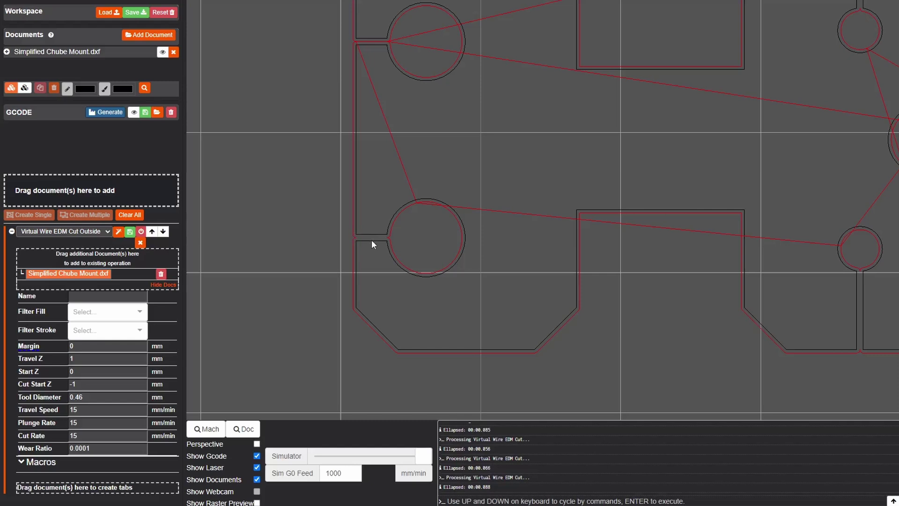
pyautogui.click(87, 399)
pyautogui.press('BackSpace')
pyautogui.write('0')
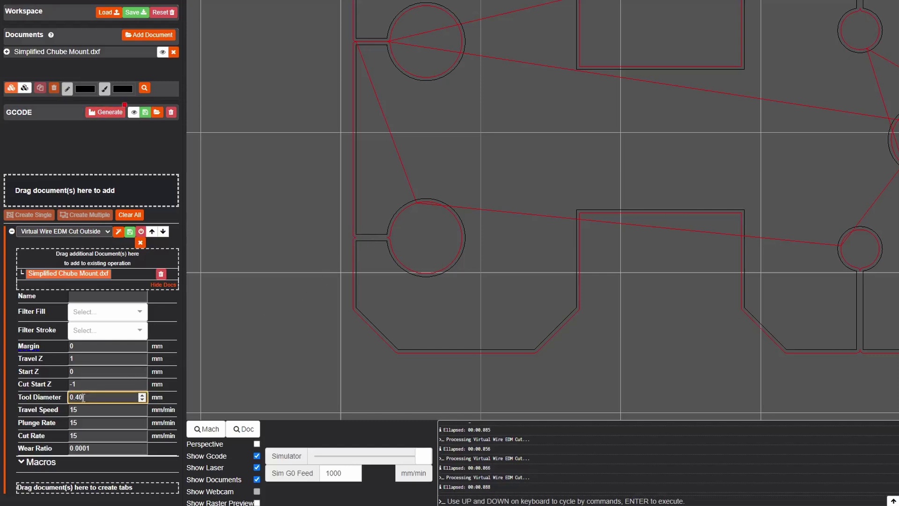
pyautogui.moveTo(70, 398); pyautogui.dragTo(112, 399)
pyautogui.click(110, 398)
pyautogui.click(106, 112)
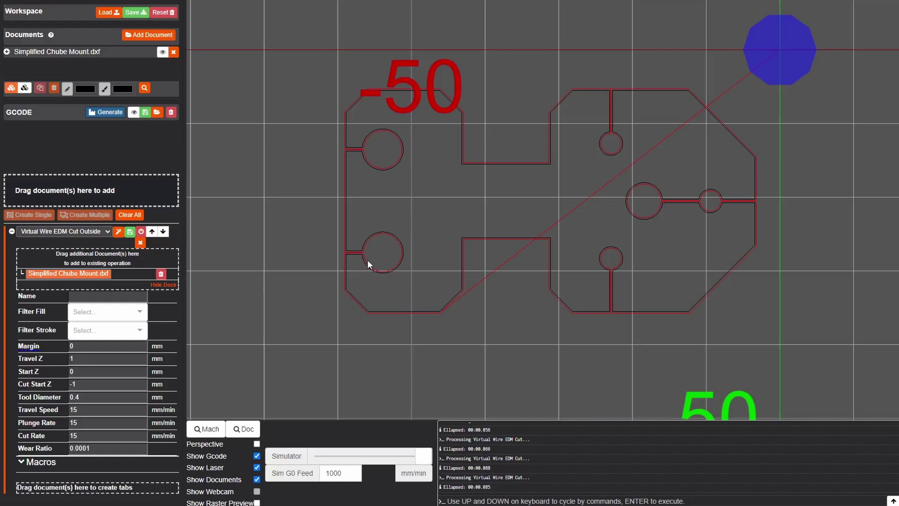
pyautogui.moveTo(574, 198); pyautogui.dragTo(541, 215)
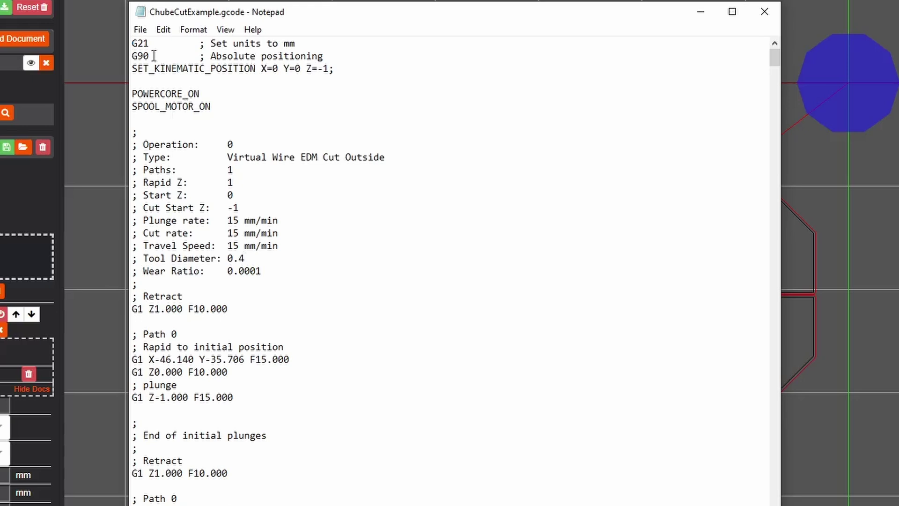
# Examine the start of ChubeCutExample.gcode in Notepad: units, kinematic position, power and spool commands, and the operation's parameter comments.
pyautogui.moveTo(133, 44); pyautogui.dragTo(351, 65)
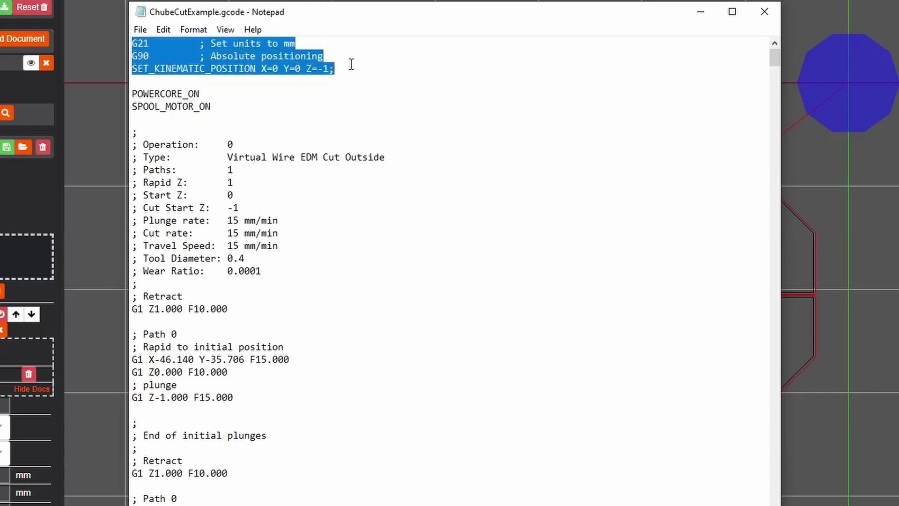
pyautogui.click(341, 68)
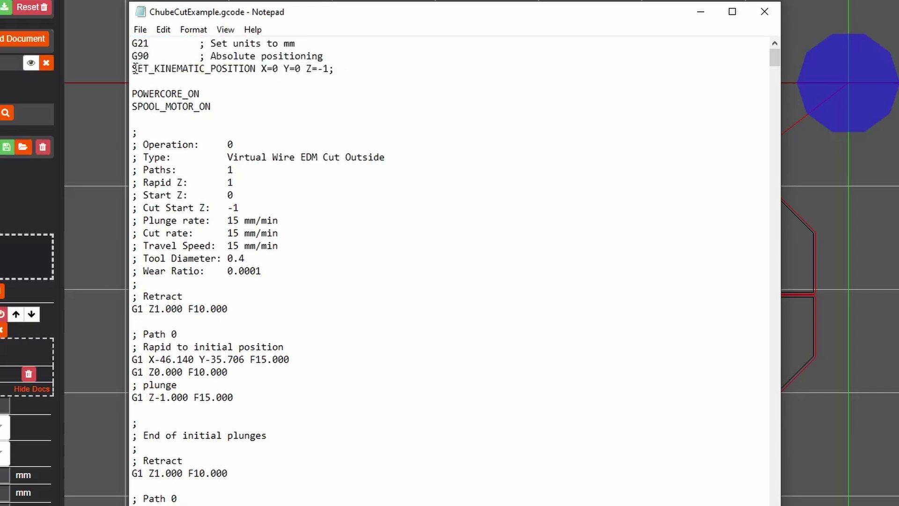
pyautogui.moveTo(133, 70); pyautogui.dragTo(349, 67)
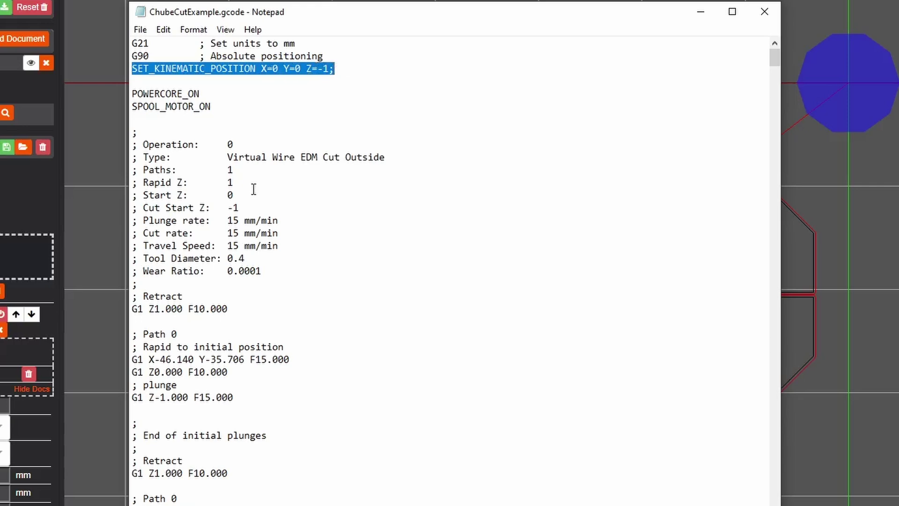
pyautogui.moveTo(140, 208); pyautogui.dragTo(261, 203)
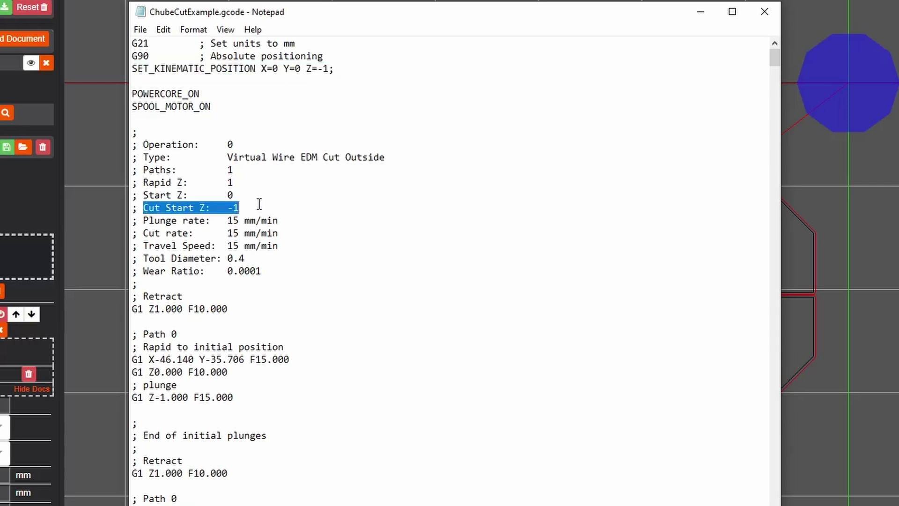
pyautogui.click(259, 204)
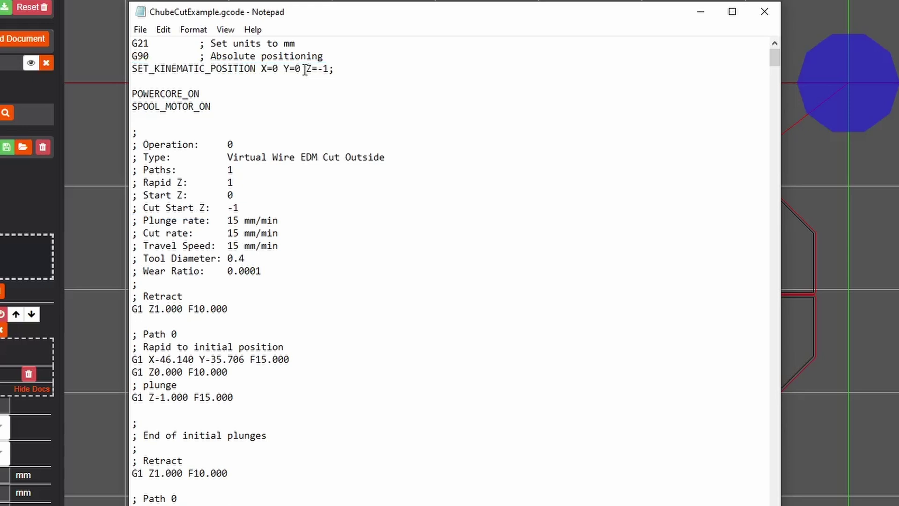
pyautogui.moveTo(260, 69); pyautogui.dragTo(336, 70)
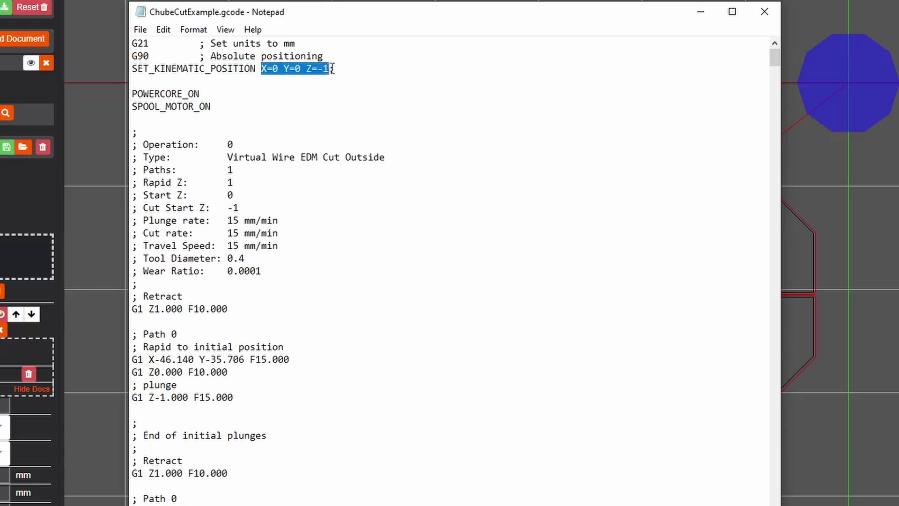
pyautogui.click(339, 71)
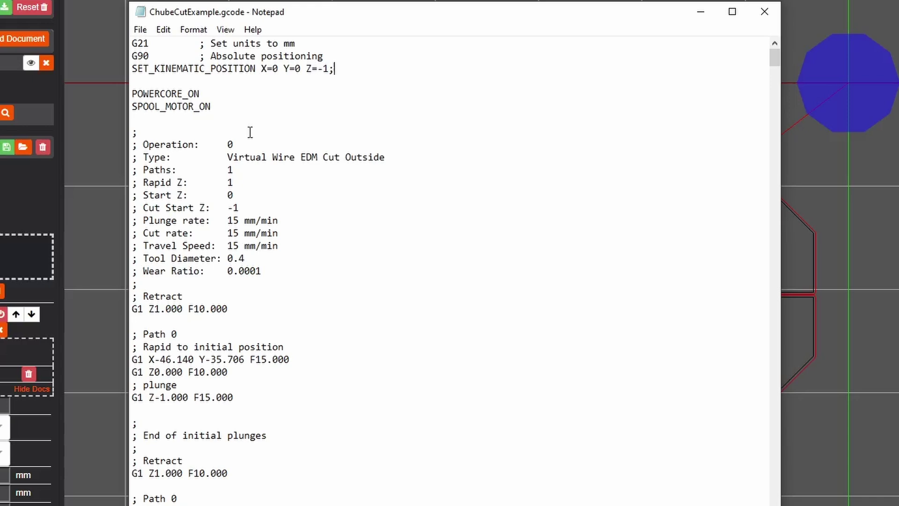
pyautogui.moveTo(132, 94); pyautogui.dragTo(227, 105)
pyautogui.click(225, 106)
pyautogui.moveTo(137, 145); pyautogui.dragTo(297, 271)
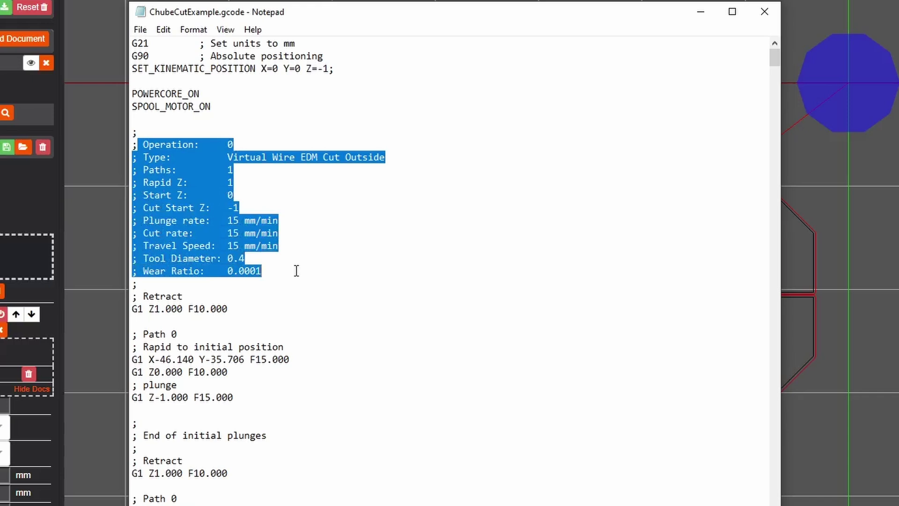
pyautogui.click(277, 258)
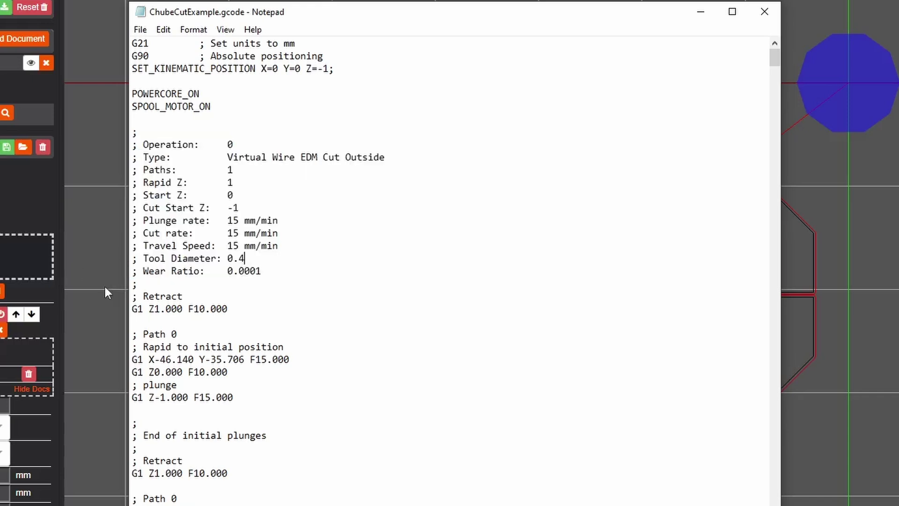
# Delete the first retract move and everything from the first plunge down to the cut section of the G-code.
pyautogui.moveTo(132, 295); pyautogui.dragTo(245, 309)
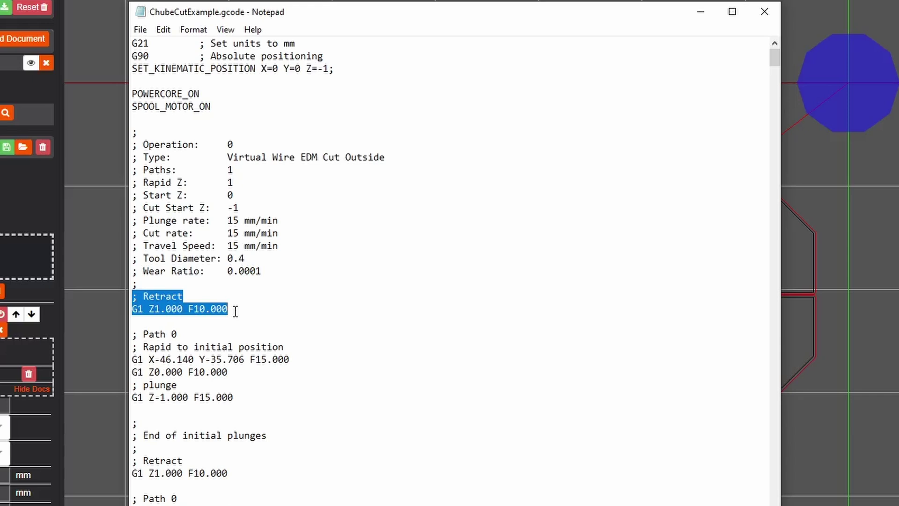
pyautogui.press('Delete')
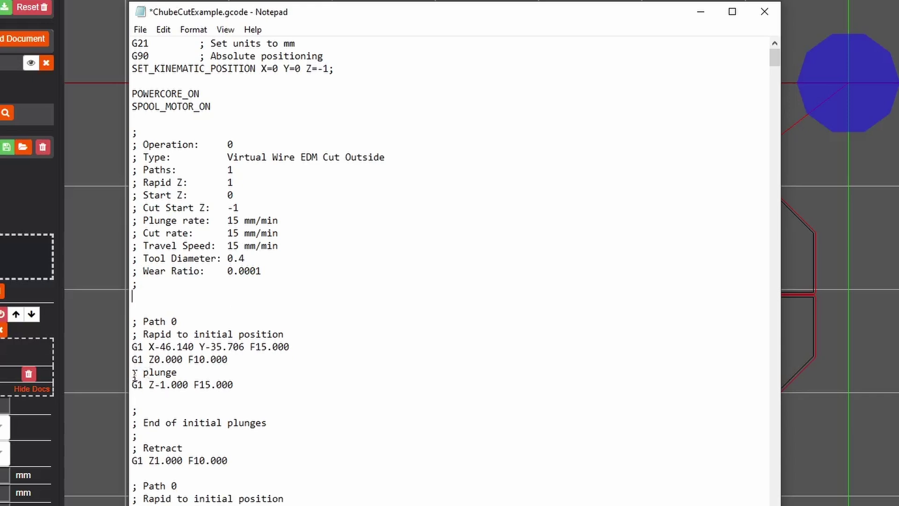
pyautogui.moveTo(135, 375); pyautogui.dragTo(316, 491)
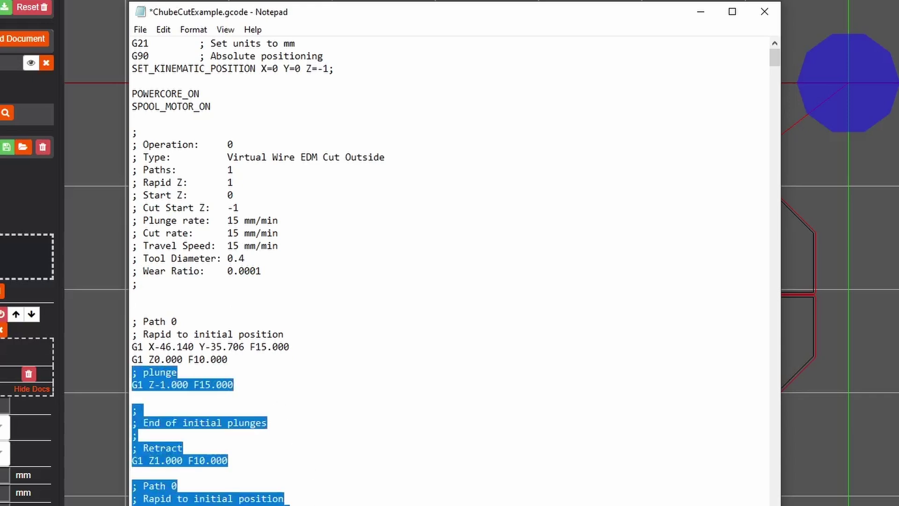
pyautogui.press('Delete')
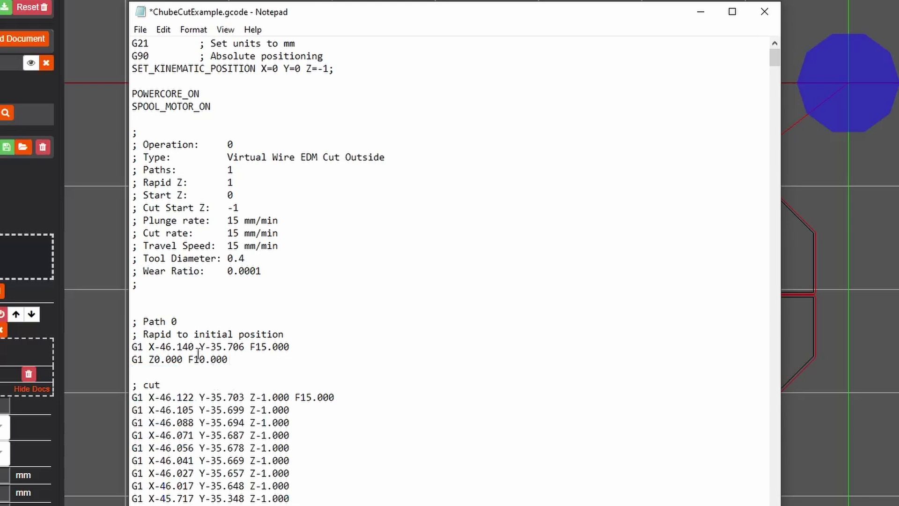
# Compare the Path 0 moves to the initial position with the toolpath preview behind the Notepad window.
pyautogui.moveTo(132, 319); pyautogui.dragTo(314, 355)
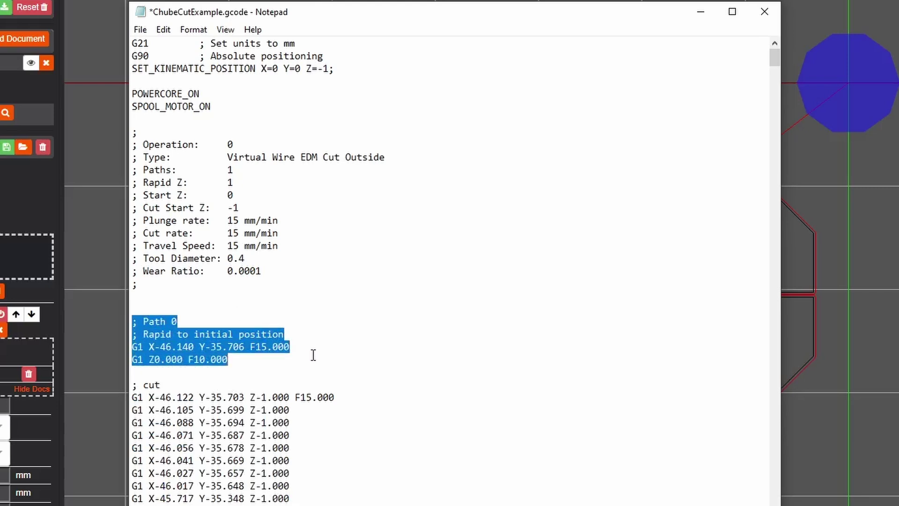
pyautogui.click(304, 349)
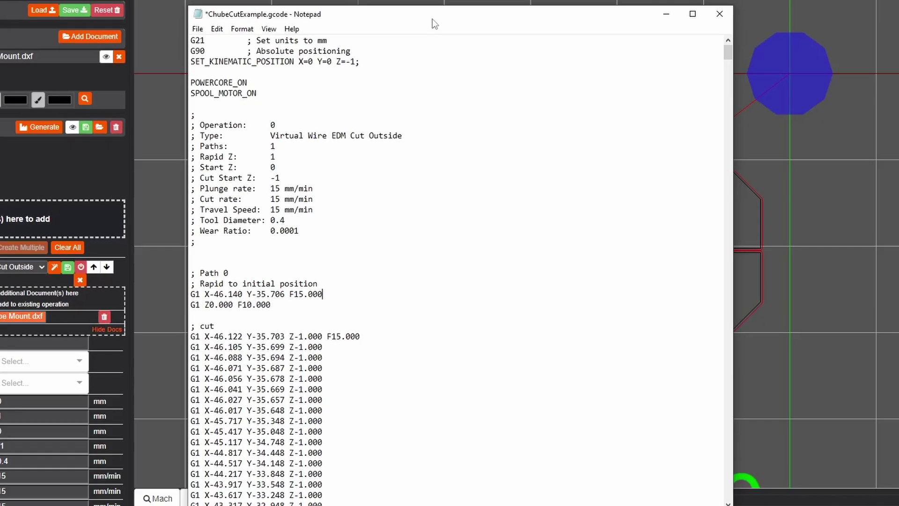
pyautogui.moveTo(432, 19); pyautogui.dragTo(525, 351)
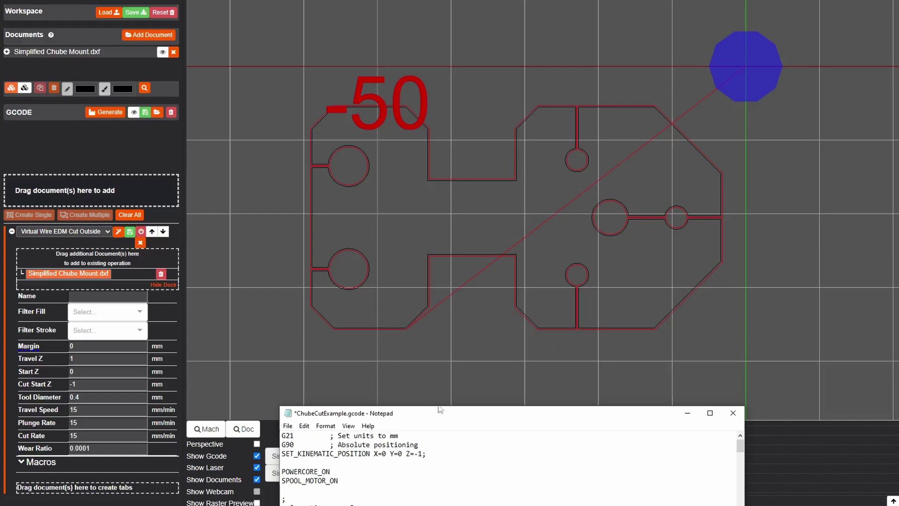
pyautogui.moveTo(441, 407); pyautogui.dragTo(440, 3)
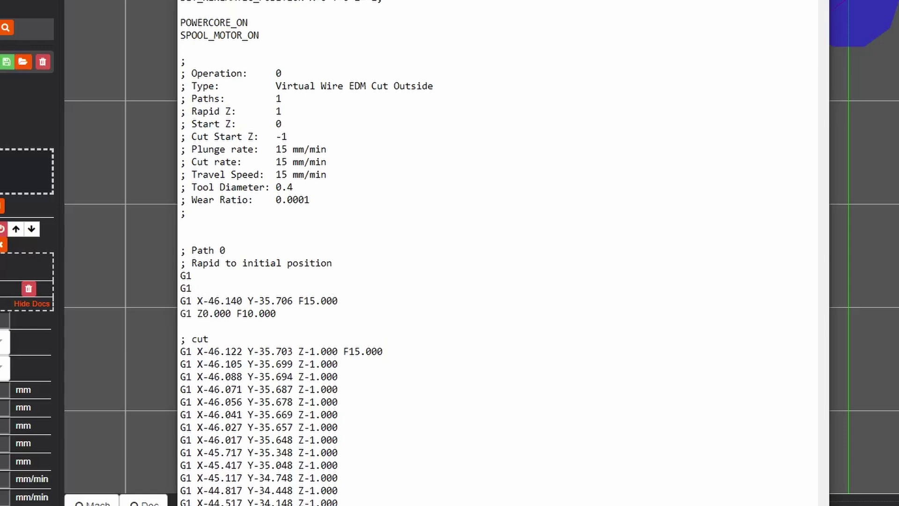
# Complete the first G1 line under the rapid to initial position as X0 Y-36 F15.
pyautogui.press('Up')
pyautogui.write('X0 Y-36')
pyautogui.moveTo(248, 300); pyautogui.dragTo(296, 298)
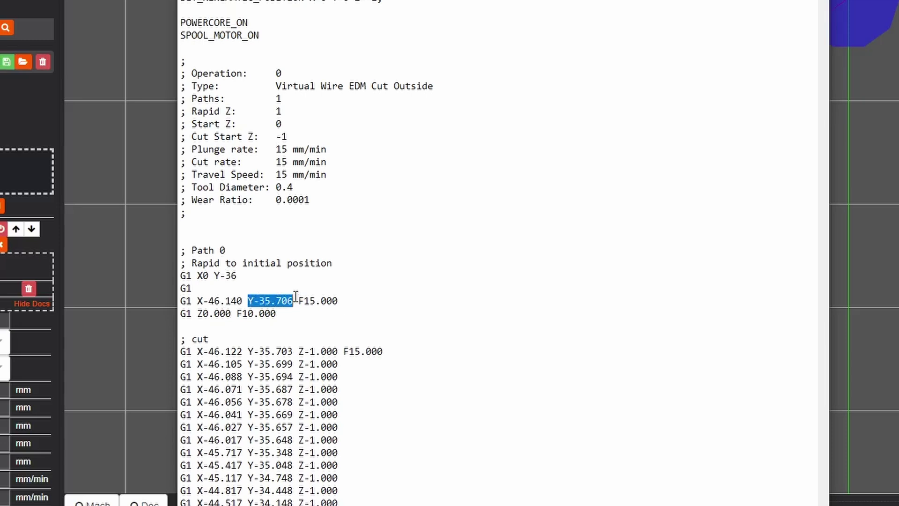
pyautogui.click(239, 277)
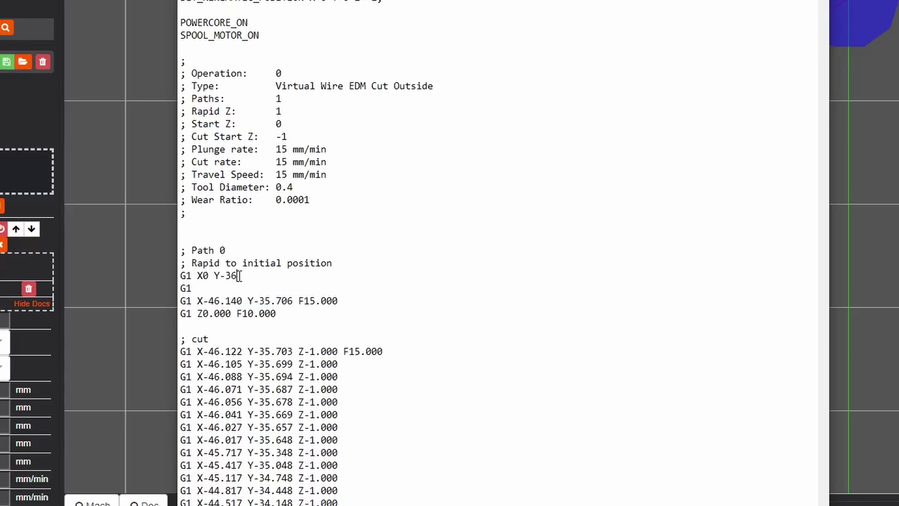
pyautogui.write('F15')
# Complete the second G1 line as X-46.140 Y-36 F15, copying the X coordinate from the line below.
pyautogui.click(195, 287)
pyautogui.moveTo(197, 301); pyautogui.dragTo(243, 300)
pyautogui.hotkey('ctrl', 'c')
pyautogui.click(213, 288)
pyautogui.hotkey('ctrl', 'v')
pyautogui.write('Y-36')
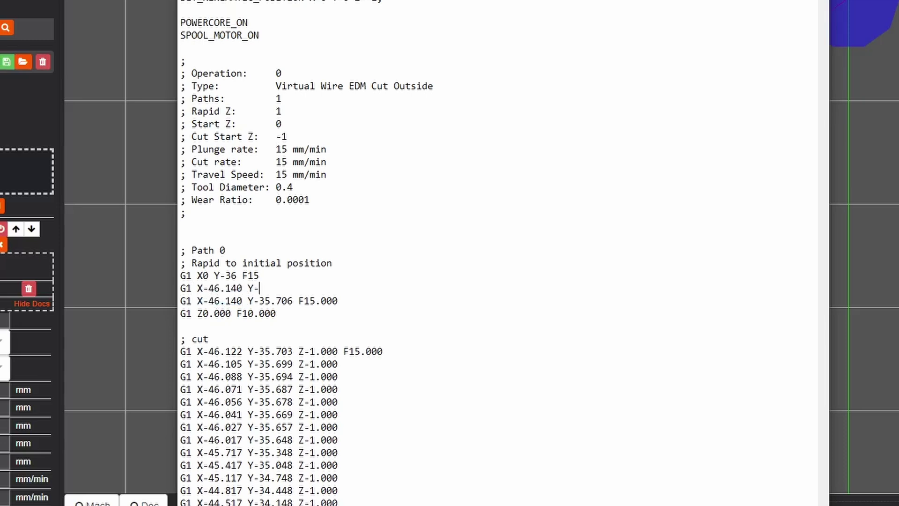
pyautogui.write(' F15')
pyautogui.moveTo(293, 288); pyautogui.dragTo(274, 288)
pyautogui.click(283, 288)
# Delete the G1 Z0.000 F10.000 line above the cut section, then save and close the G-code file.
pyautogui.click(295, 313)
pyautogui.moveTo(188, 319)
pyautogui.keyDown('shift'); pyautogui.mouseDown()
pyautogui.moveTo(176, 304)
pyautogui.moveTo(181, 314)
pyautogui.mouseUp(); pyautogui.keyUp('shift')
pyautogui.press('BackSpace')
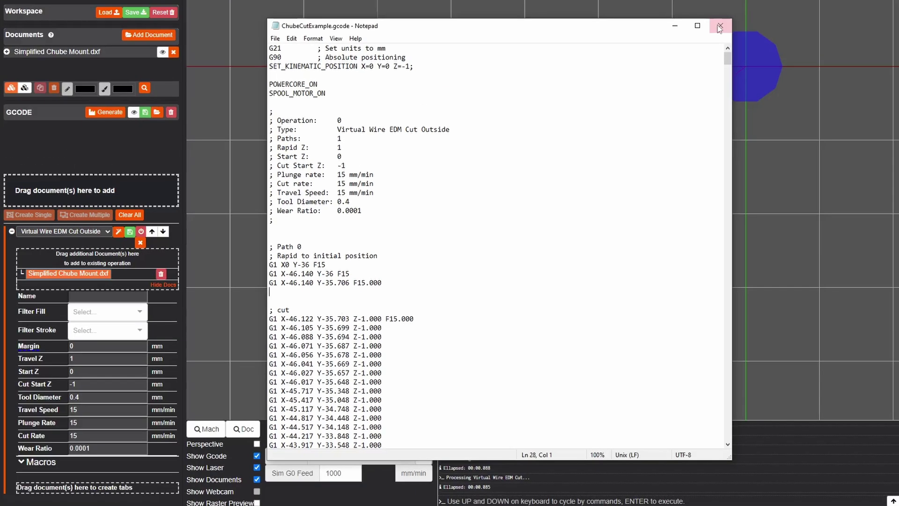
pyautogui.click(725, 23)
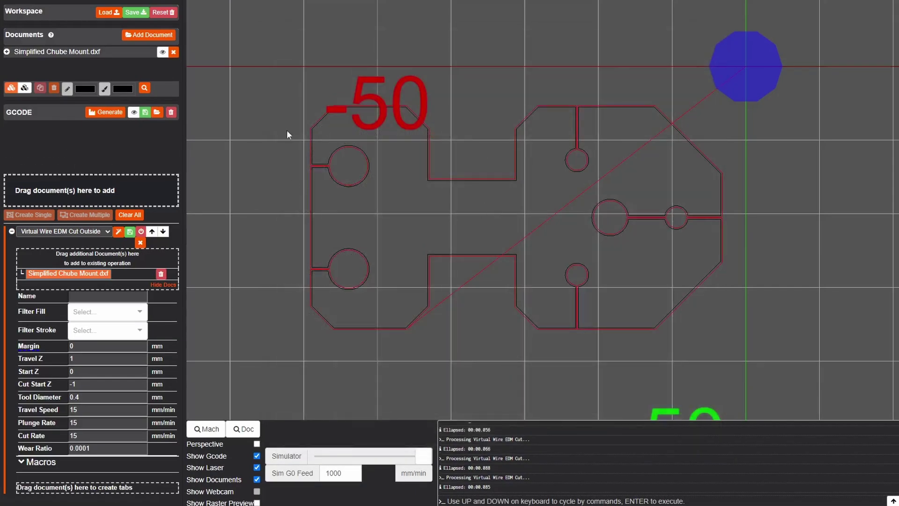
# Remove Simplified Chube Mount.dxf and the old G-code from the EDMWeb workspace, and load the edited ChubeCutExample.gcode.
pyautogui.click(173, 52)
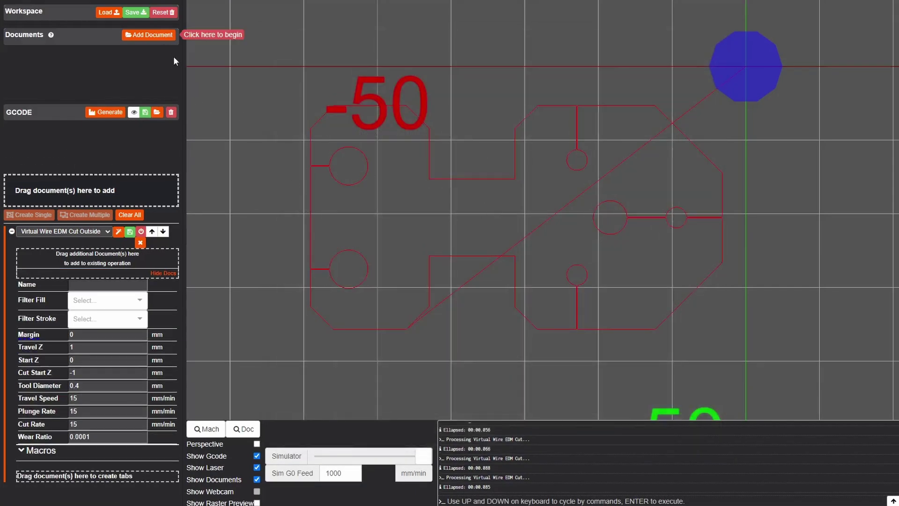
pyautogui.click(174, 116)
pyautogui.click(155, 35)
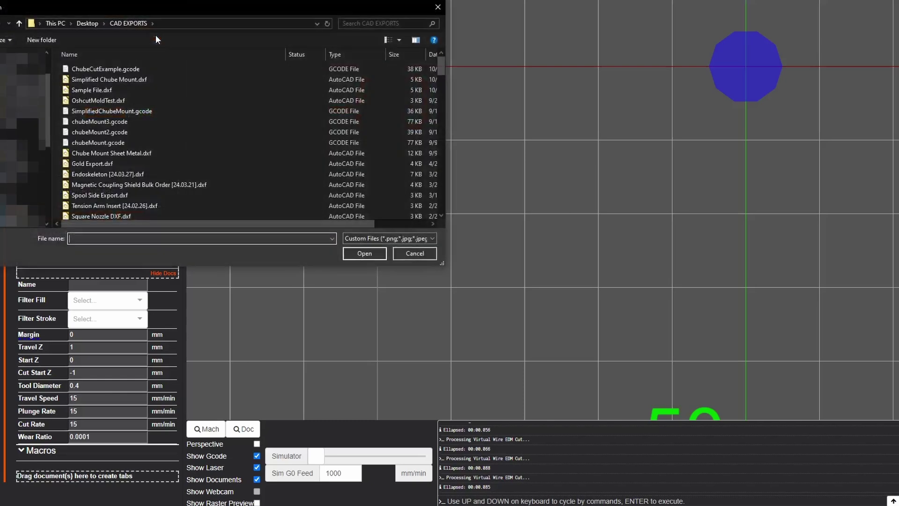
pyautogui.doubleClick(125, 71)
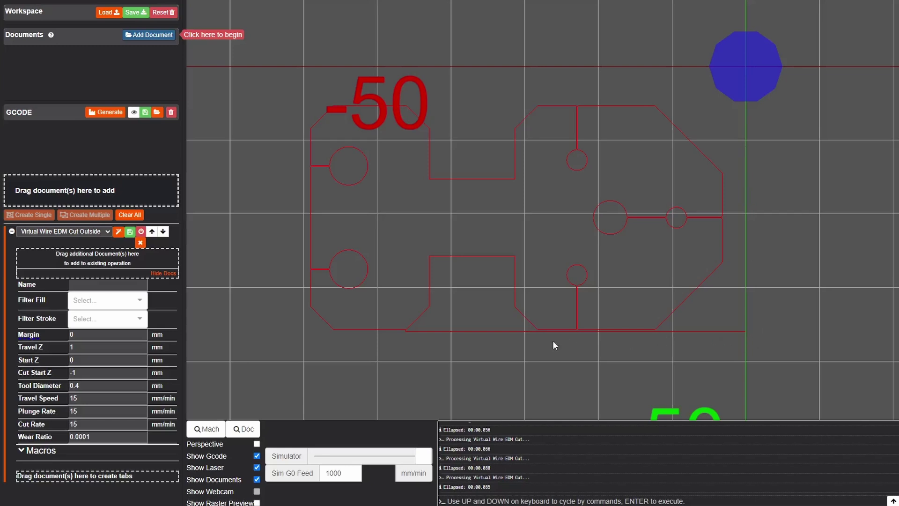
# Inspect the edited lead-in path from the Y axis along the bracket's lower edge to the start of the cut.
pyautogui.scroll(4, 612, 334)
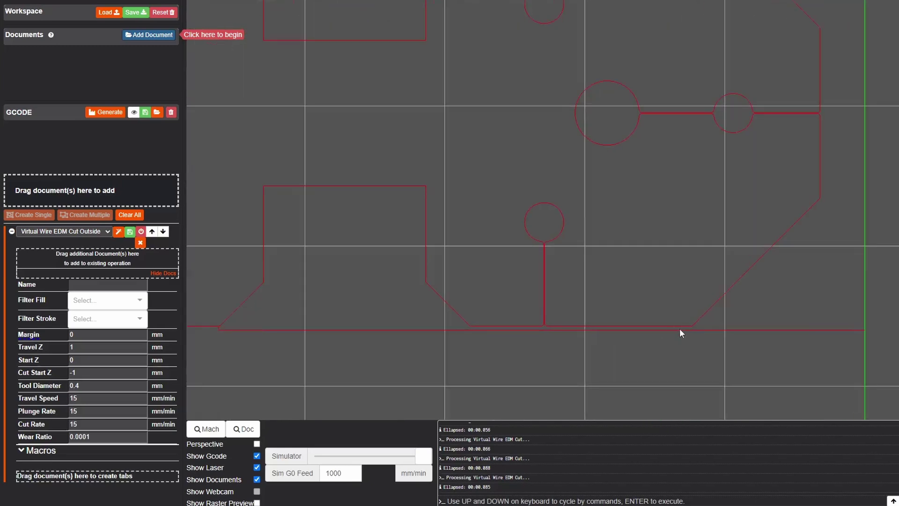
pyautogui.scroll(-3, 300, 328)
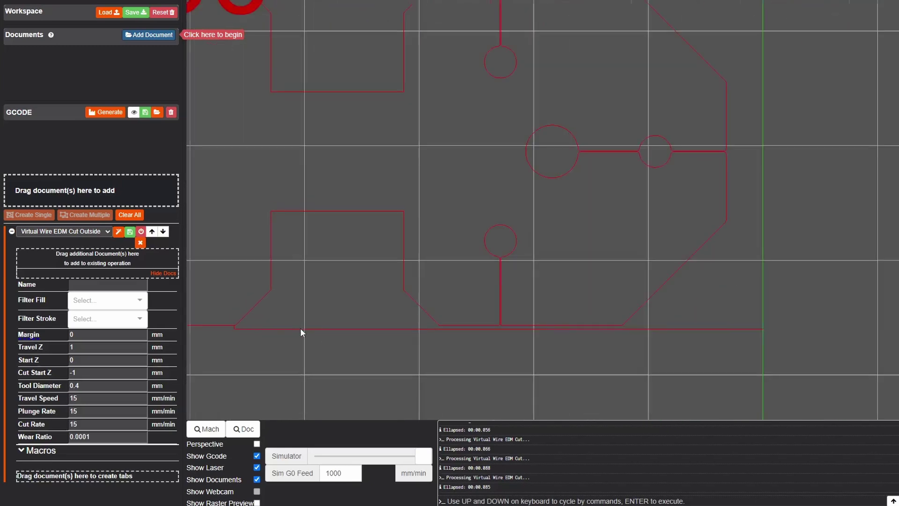
pyautogui.scroll(-2, 262, 324)
pyautogui.scroll(5, 426, 290)
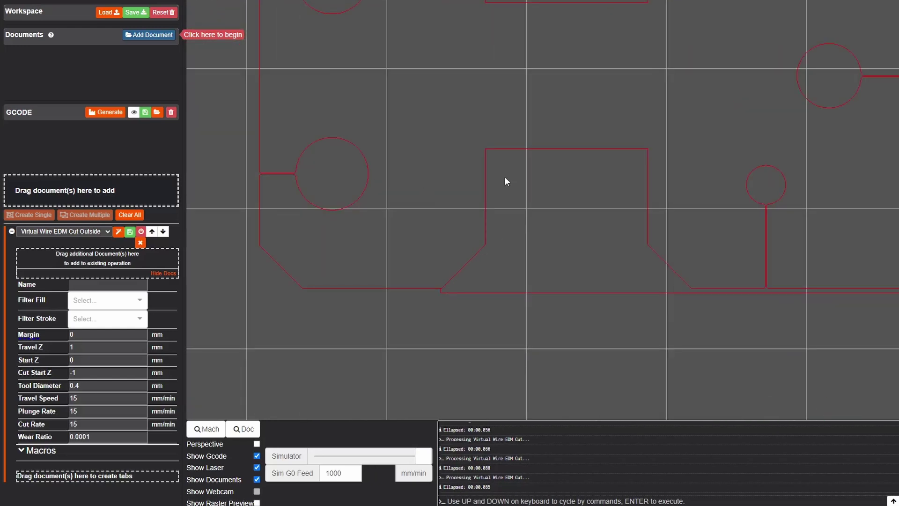
pyautogui.scroll(-4, 398, 304)
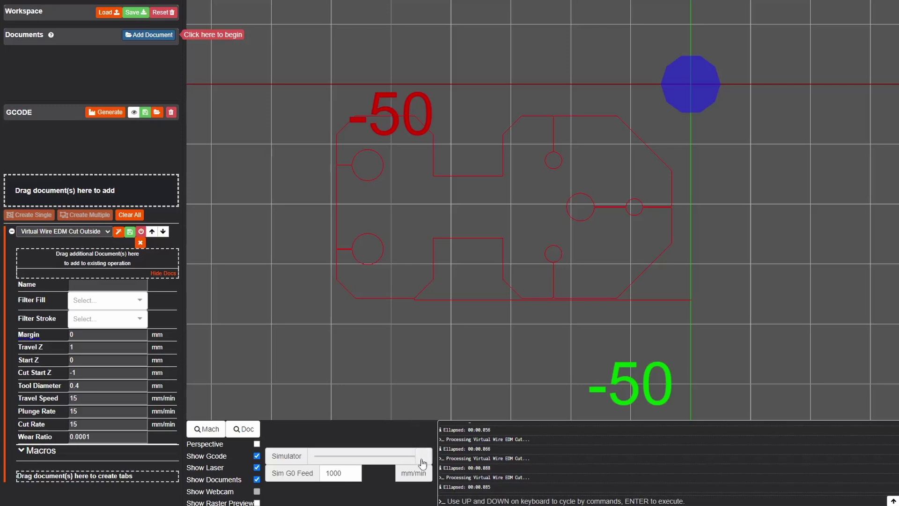
pyautogui.moveTo(423, 457)
pyautogui.mouseDown()
pyautogui.moveTo(310, 461)
pyautogui.moveTo(424, 462)
pyautogui.mouseUp()
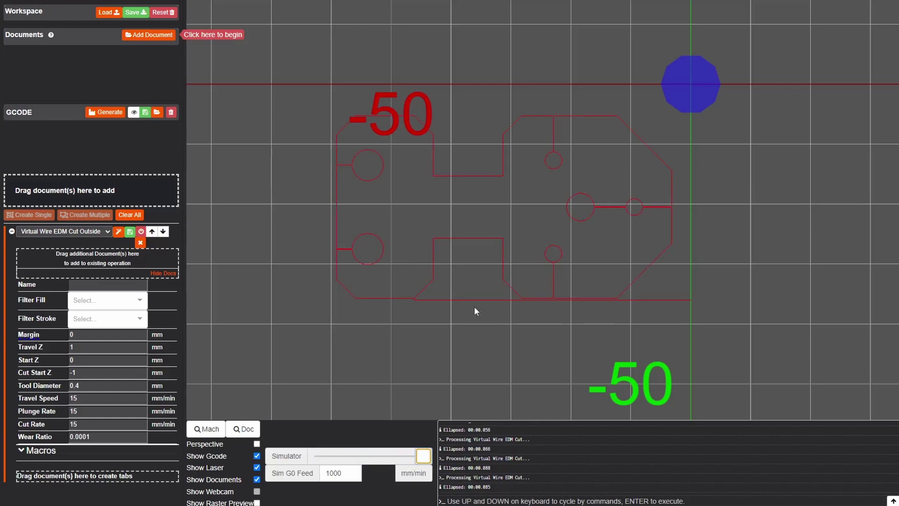